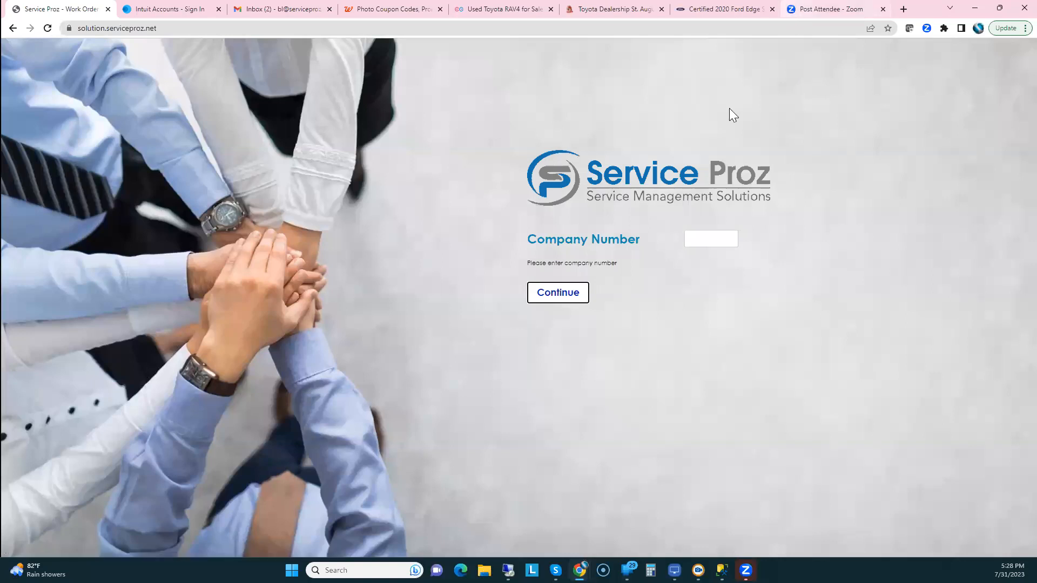
# Log in to Fireplace Distributors of Nevada with the company number, user name and password
pyautogui.click(697, 237)
pyautogui.write('430')
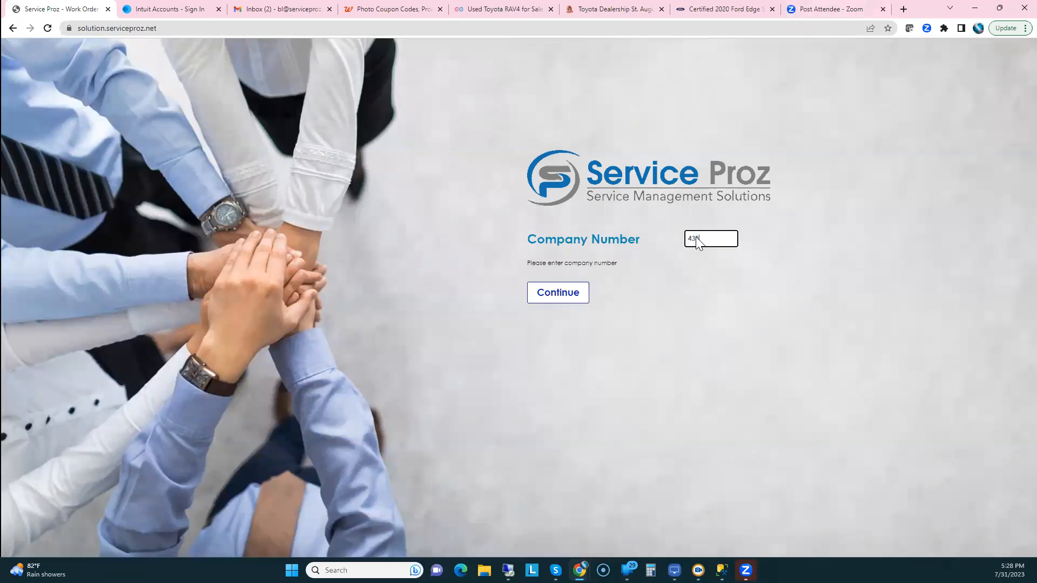
pyautogui.press('Return')
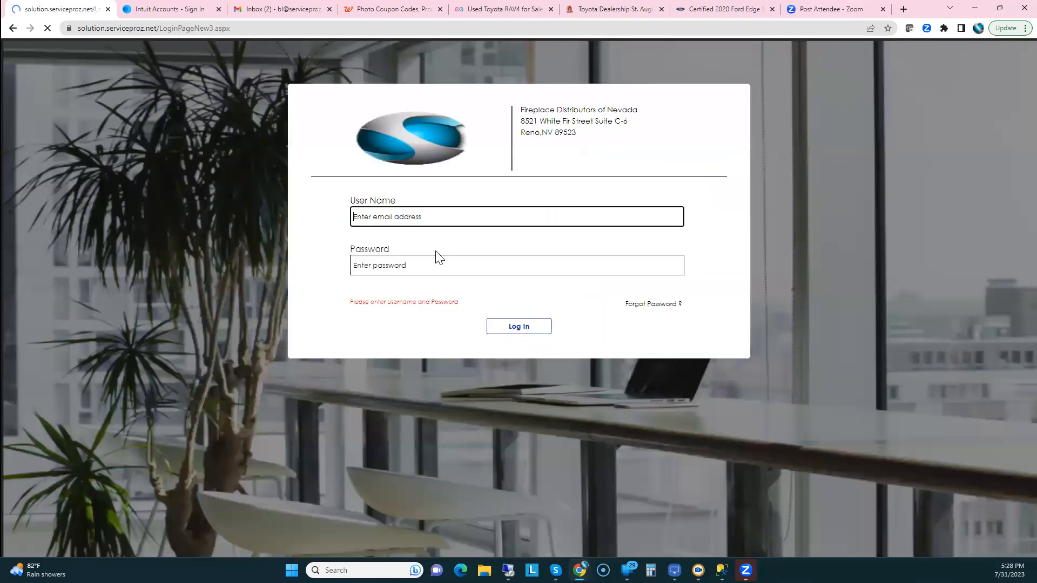
pyautogui.moveTo(392, 215); pyautogui.dragTo(327, 220)
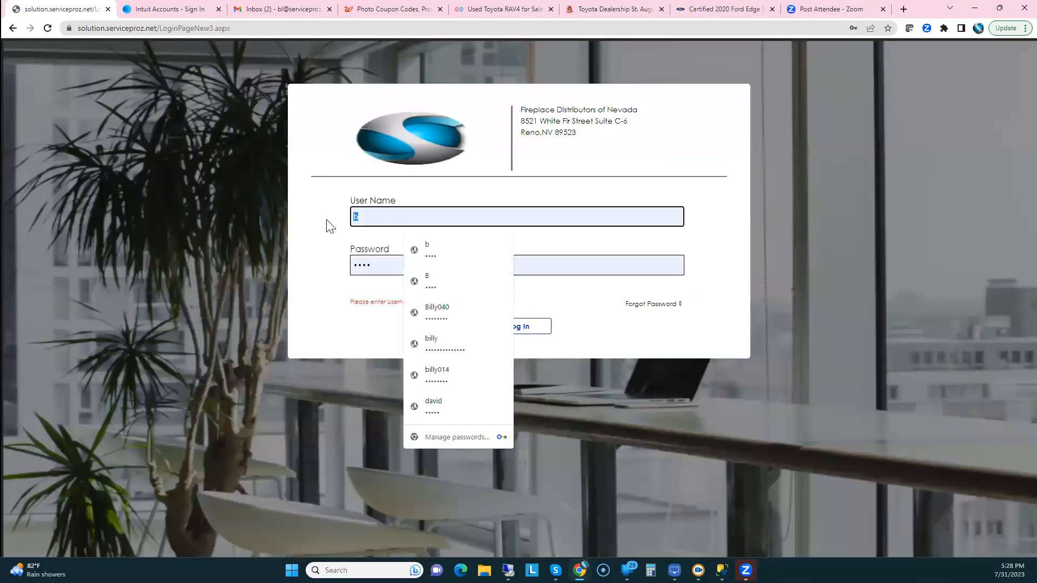
pyautogui.write('jamie')
pyautogui.press('Tab')
pyautogui.write('****')
pyautogui.press('Tab')
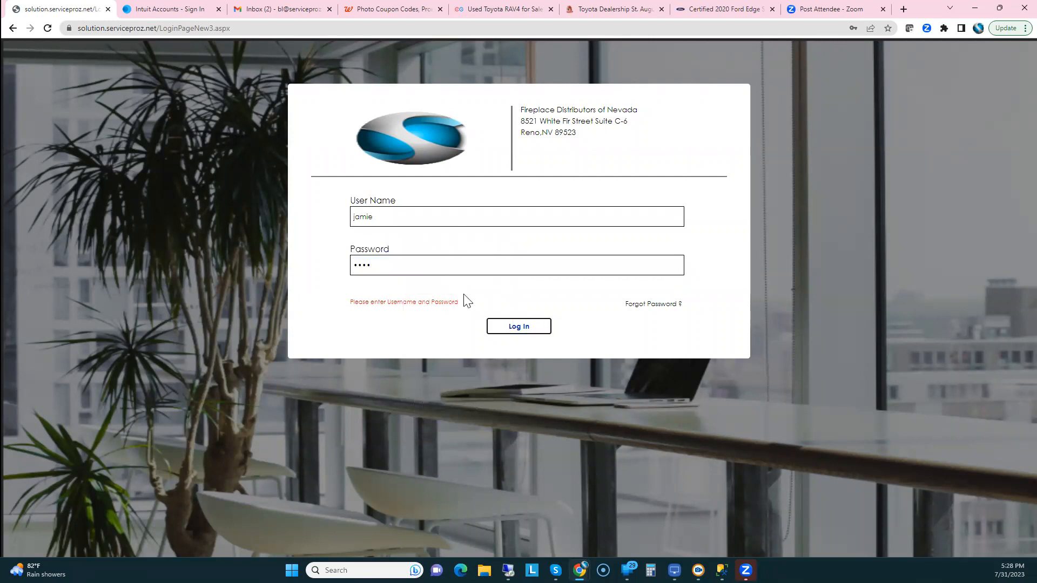
pyautogui.click(518, 330)
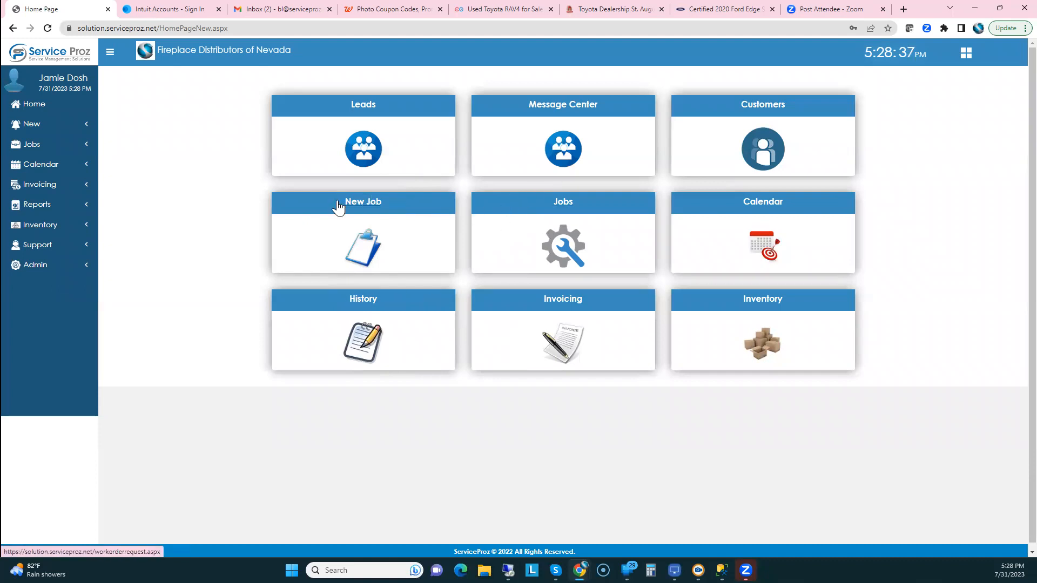
# Go to Admin > Company and list the four company users with their user types
pyautogui.click(34, 270)
pyautogui.click(33, 285)
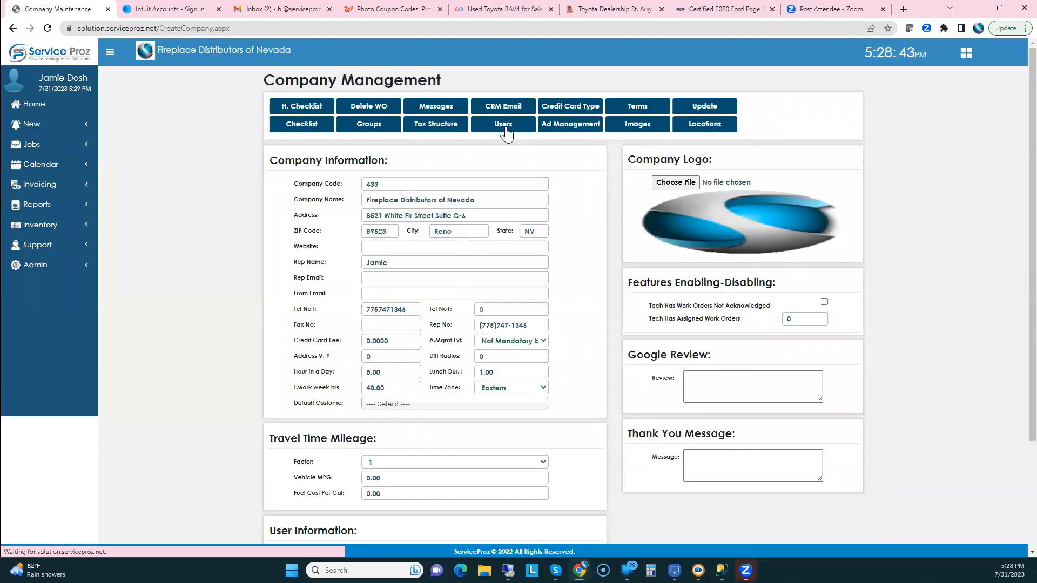
pyautogui.click(507, 131)
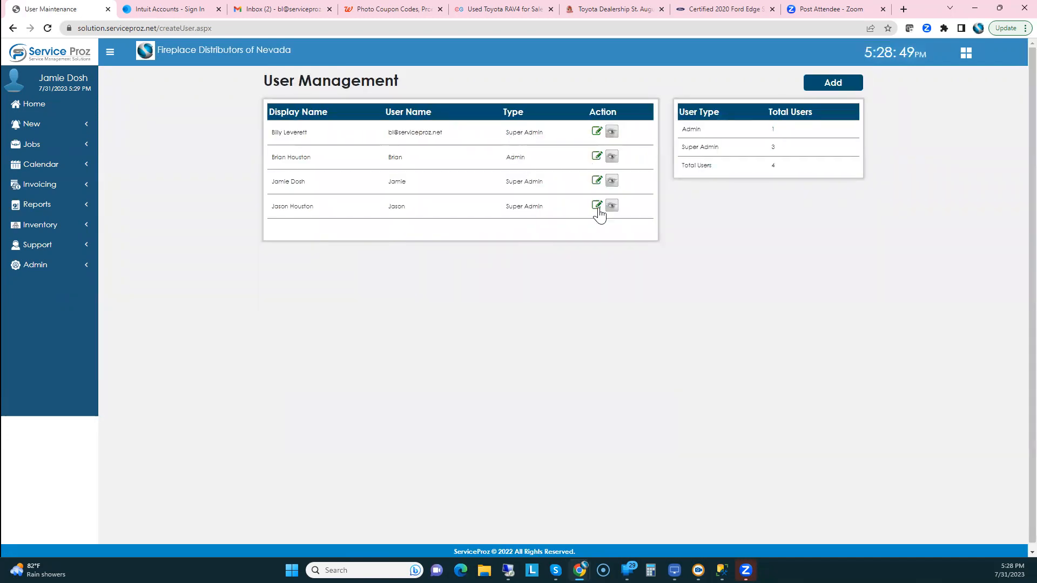
# Review a Super Admin's details and user rights, then return to the home dashboard
pyautogui.click(597, 207)
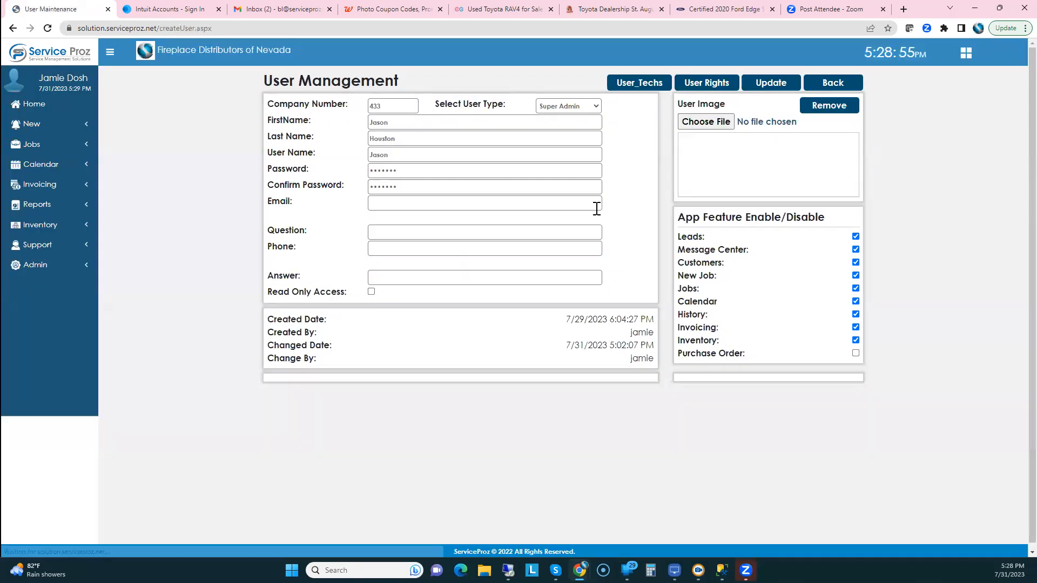
pyautogui.click(707, 85)
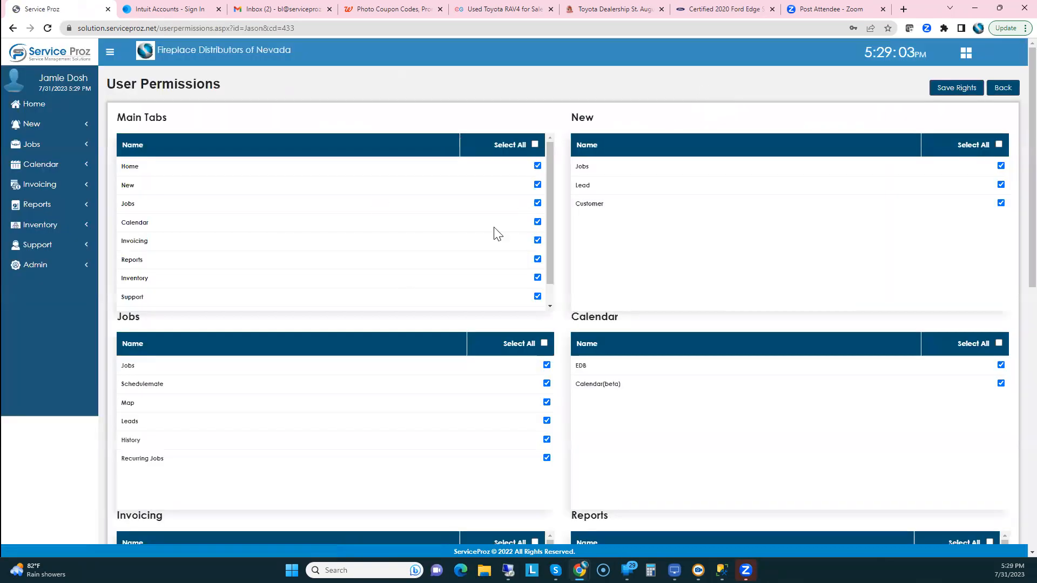
pyautogui.click(31, 107)
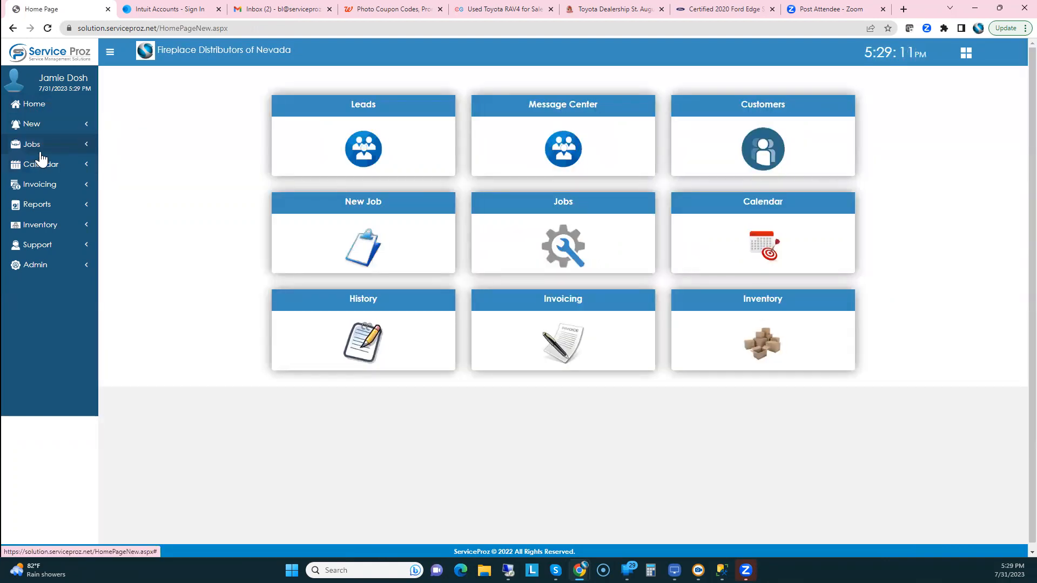
# Open the Zip Codes list under Admin > Job Setup and check the service zones
pyautogui.click(30, 270)
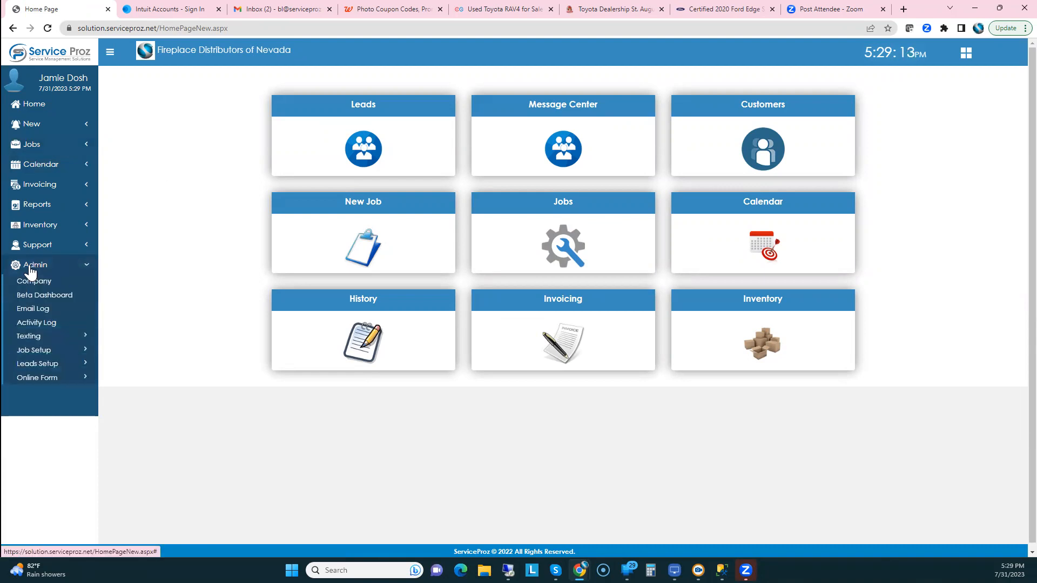
pyautogui.moveTo(22, 356)
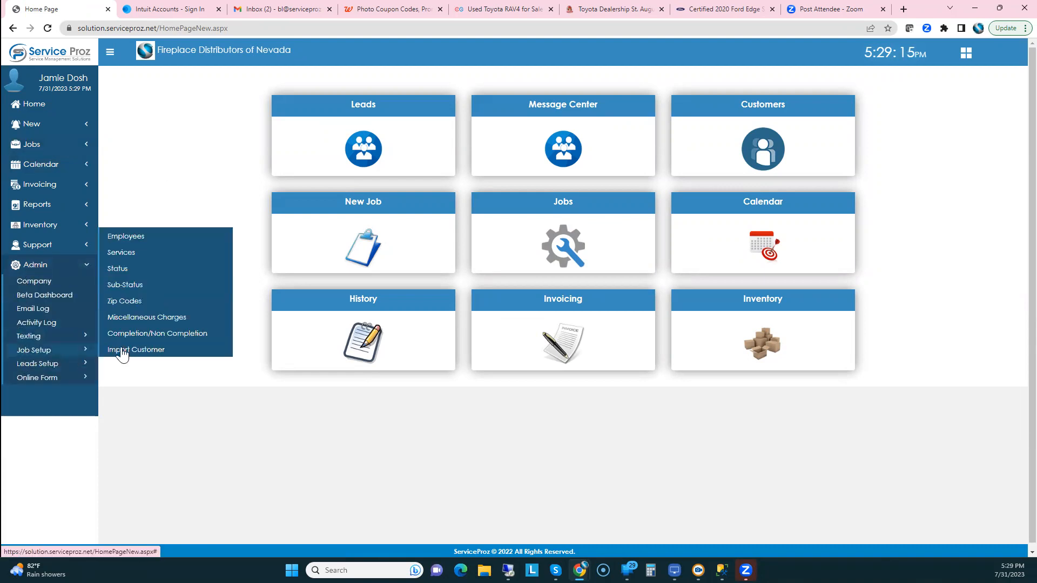
pyautogui.click(124, 304)
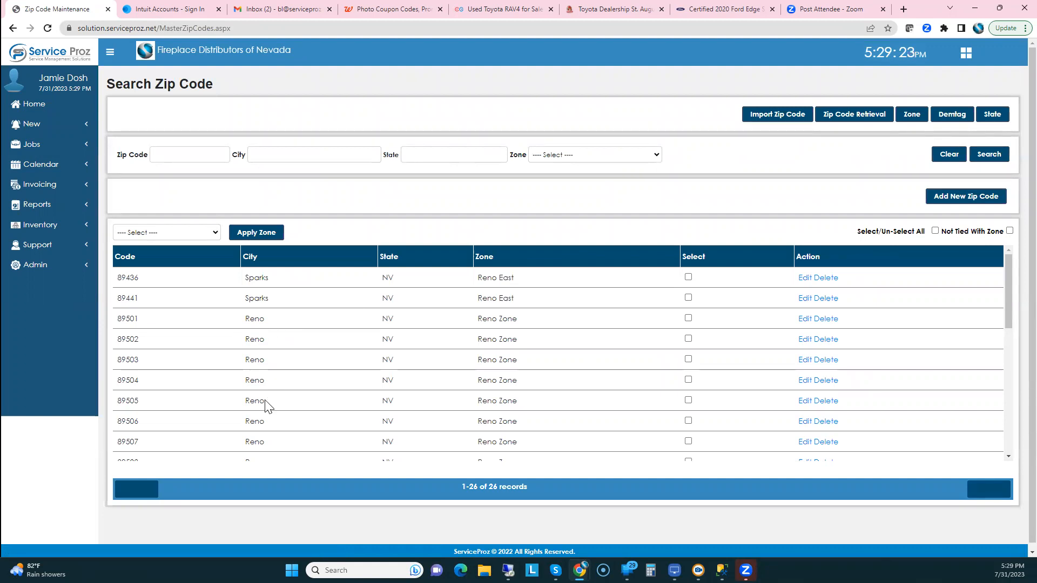
pyautogui.scroll(-1, 270, 400)
pyautogui.scroll(1, 295, 366)
pyautogui.click(911, 110)
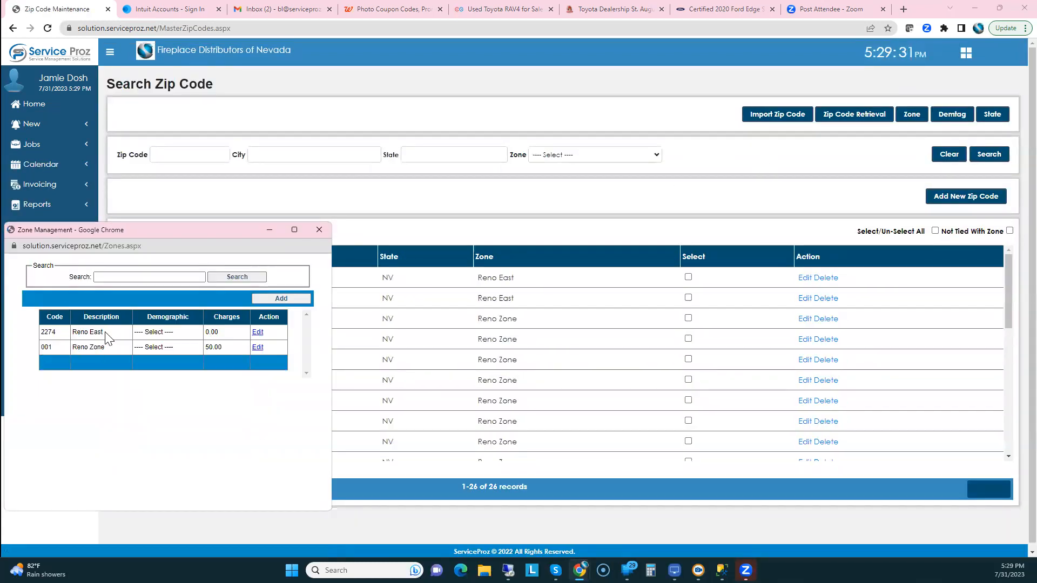
pyautogui.click(320, 230)
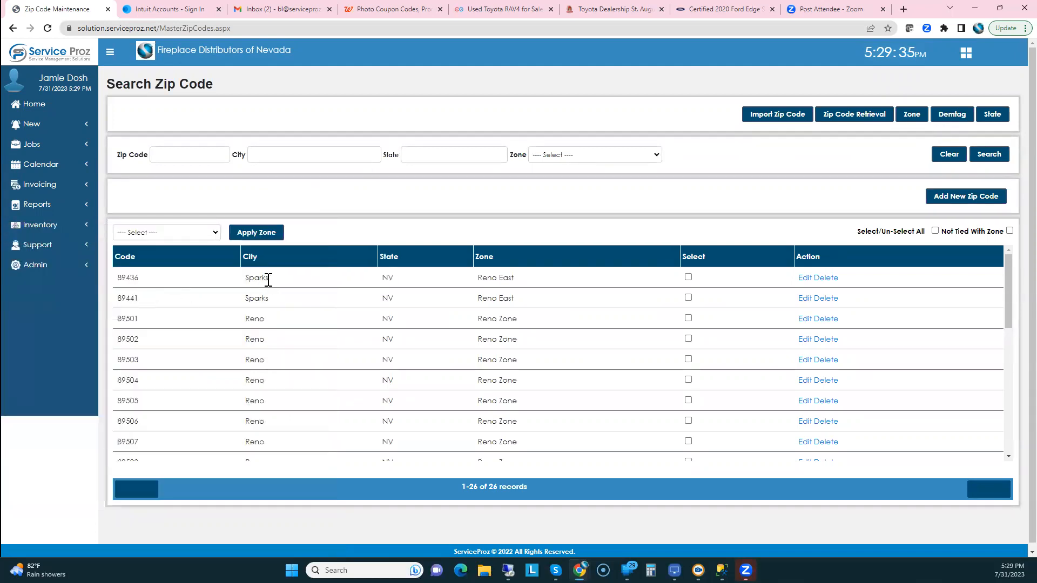
# Inspect the Sparks rows and the Reno East zone on the 89441 record
pyautogui.doubleClick(258, 280)
pyautogui.doubleClick(242, 304)
pyautogui.click(514, 285)
pyautogui.moveTo(514, 284); pyautogui.dragTo(479, 301)
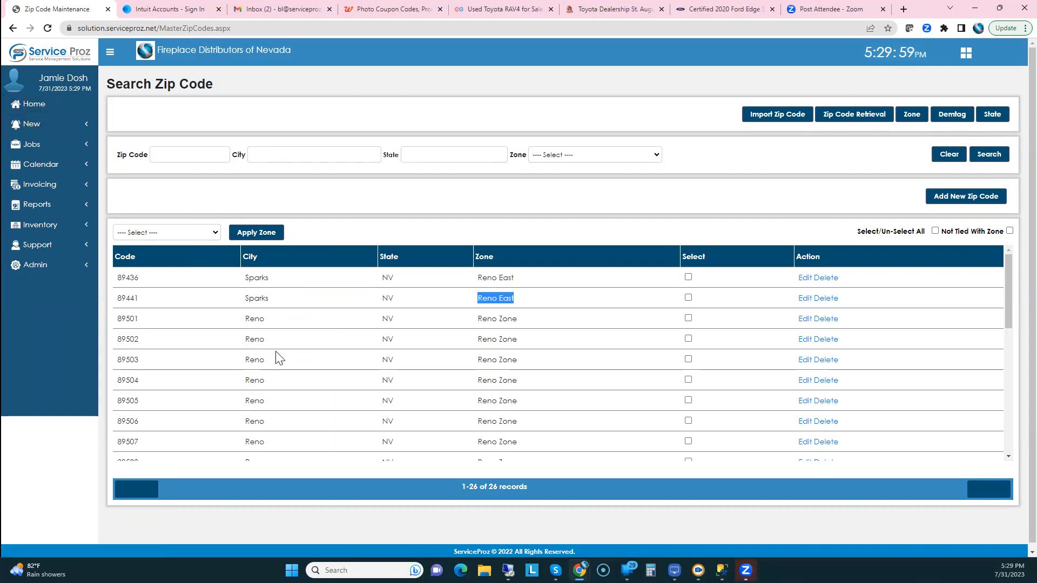
pyautogui.scroll(-2, 215, 381)
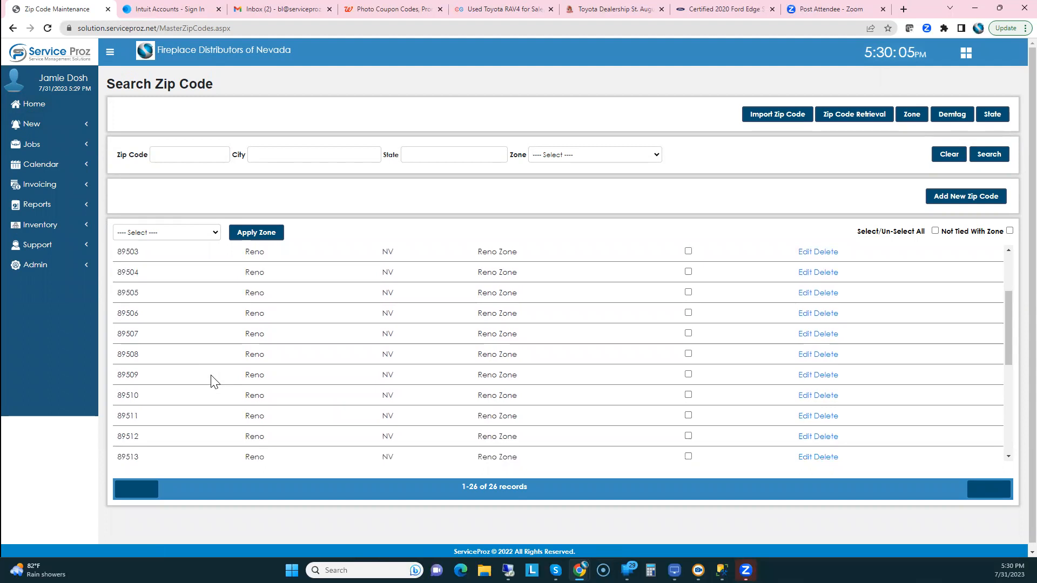
pyautogui.scroll(2, 214, 380)
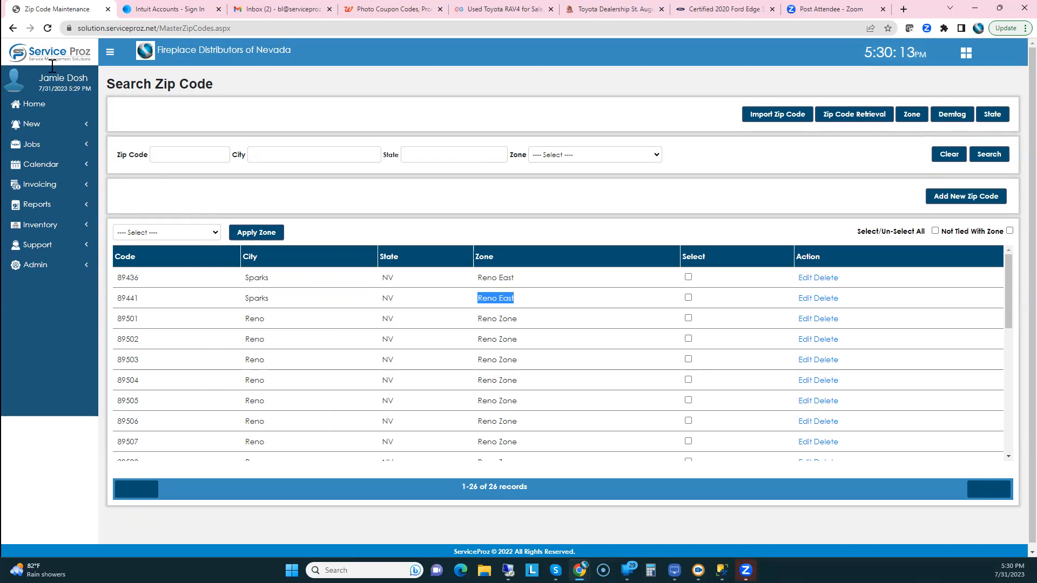
# Leave the zip code list and go back to the home dashboard
pyautogui.click(34, 107)
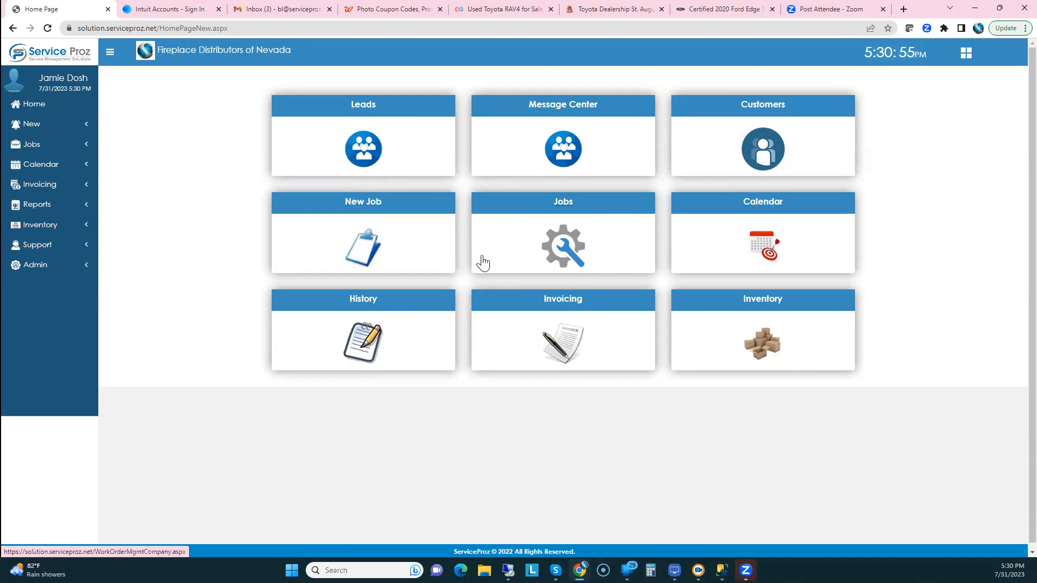
# Start a new job work order and enter the customer's corrected zip code
pyautogui.click(357, 204)
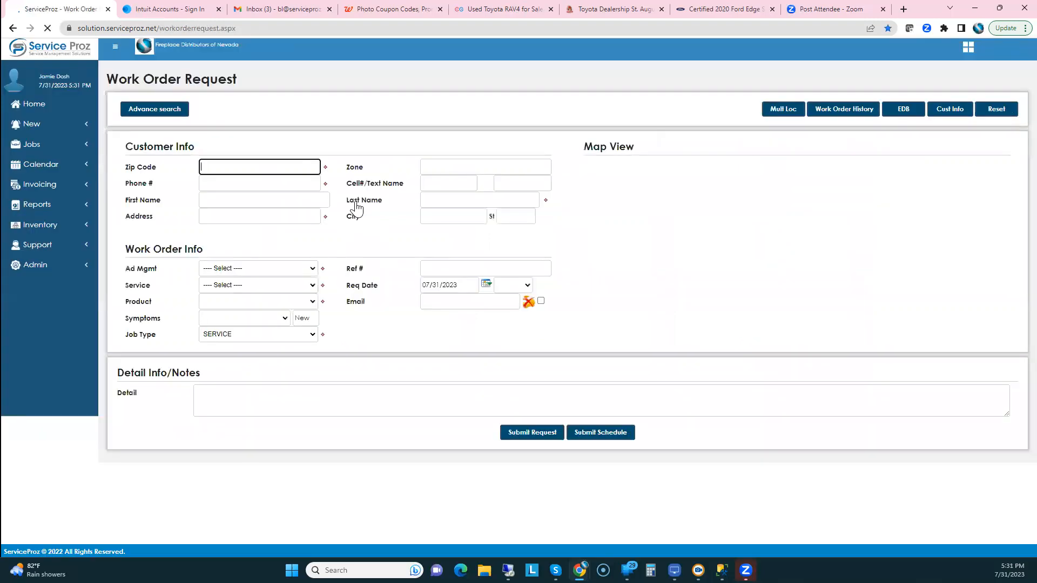
pyautogui.click(217, 163)
pyautogui.write('98441')
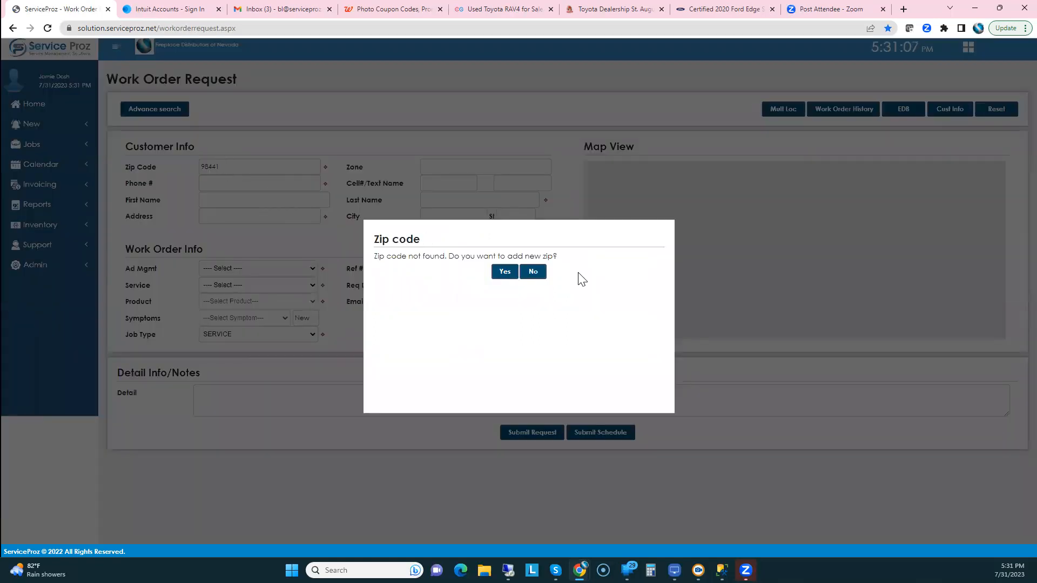
pyautogui.click(533, 272)
pyautogui.doubleClick(216, 166)
pyautogui.write('89441')
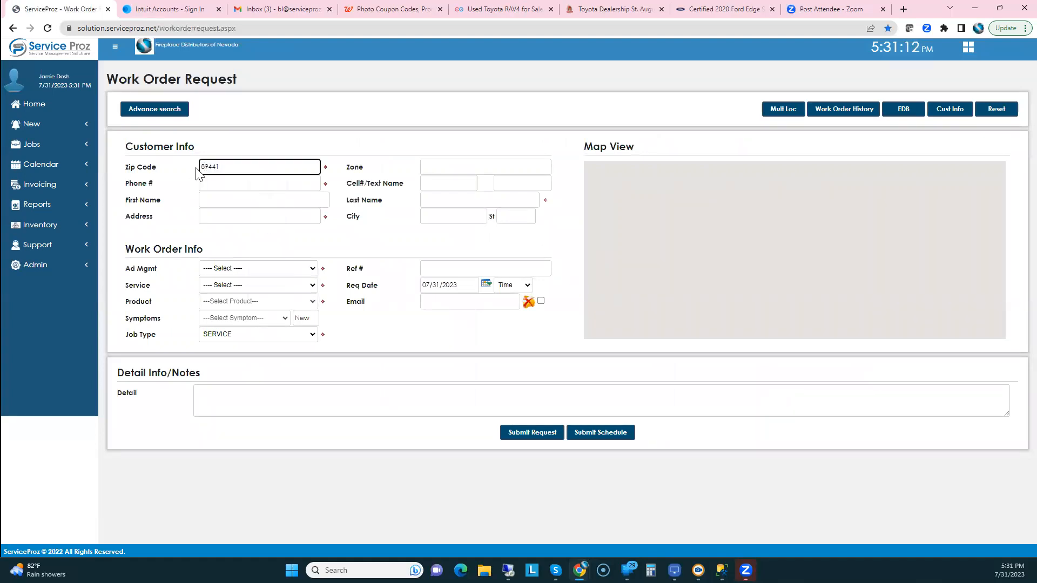
pyautogui.press('Tab')
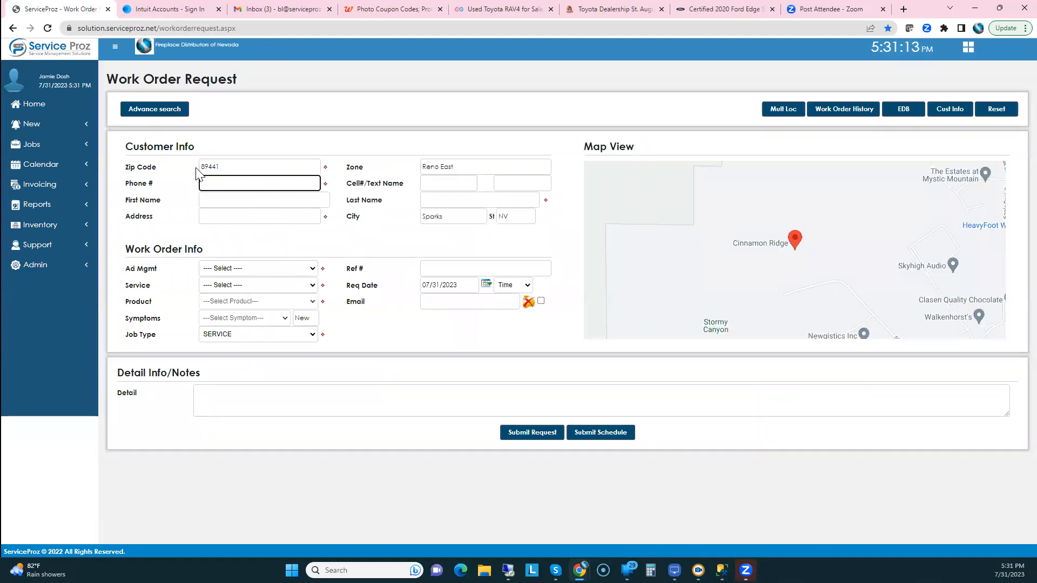
# Fill in the customer's phone number, last name and street address
pyautogui.press('Tab')
pyautogui.press('Tab')
pyautogui.press('Tab')
pyautogui.press('Tab')
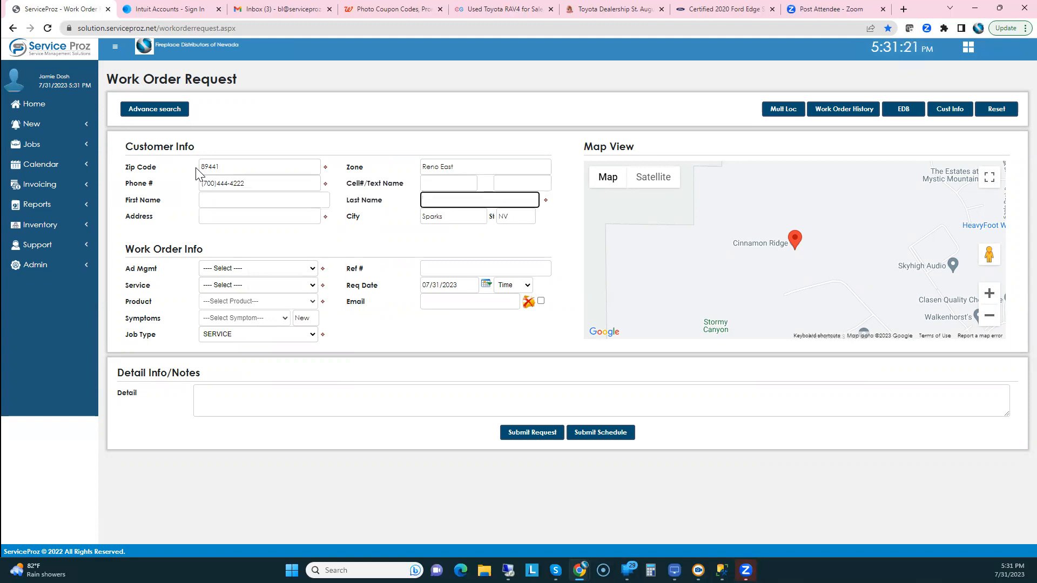
pyautogui.press('BackSpace')
pyautogui.press('Tab')
pyautogui.press('Tab')
# Choose source PHONE BOOK, service Fireplace, product Install, symptom SL7, and submit the request
pyautogui.click(249, 268)
pyautogui.click(233, 290)
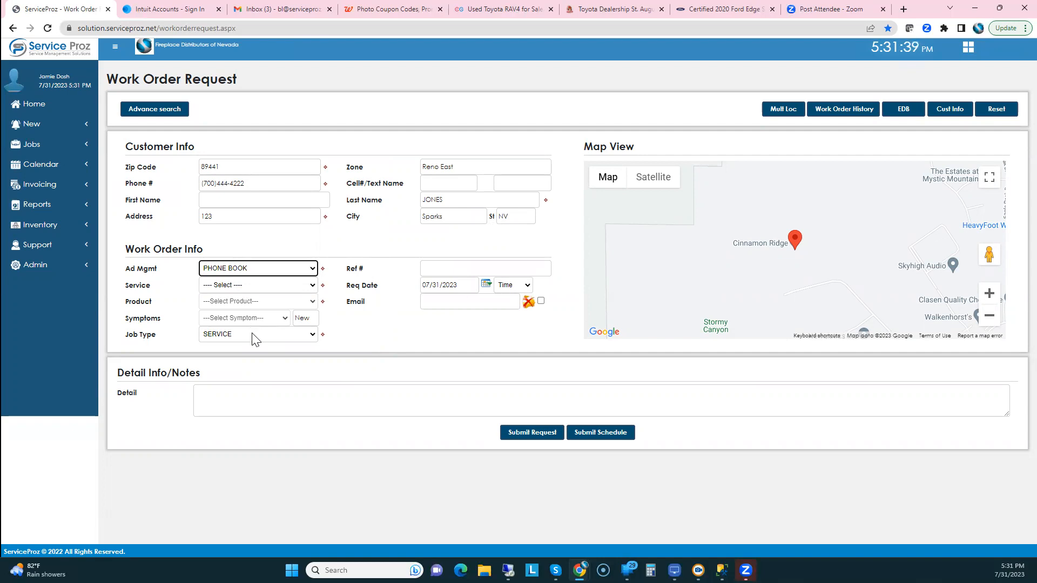
pyautogui.click(253, 286)
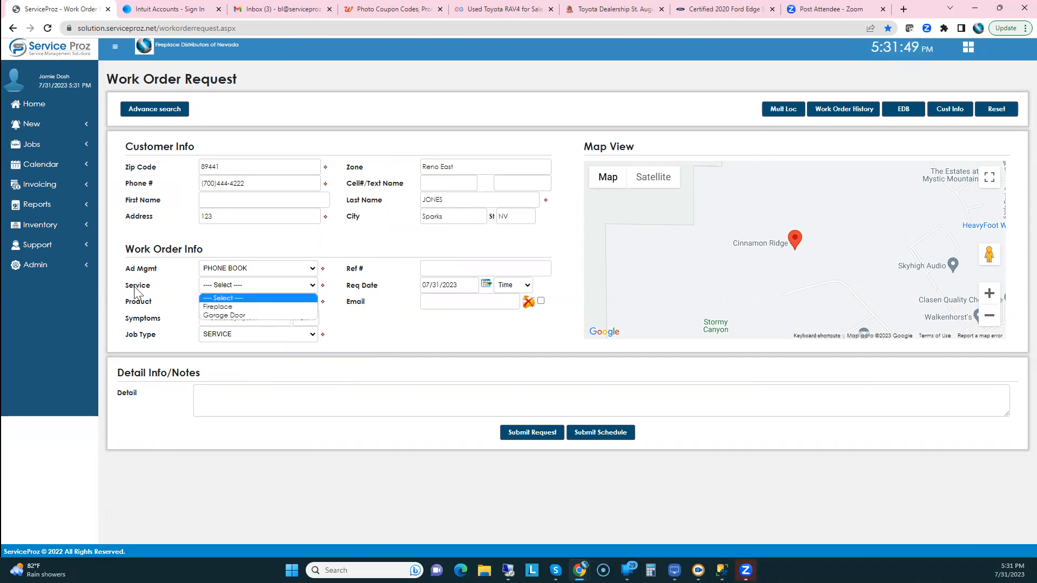
pyautogui.click(223, 306)
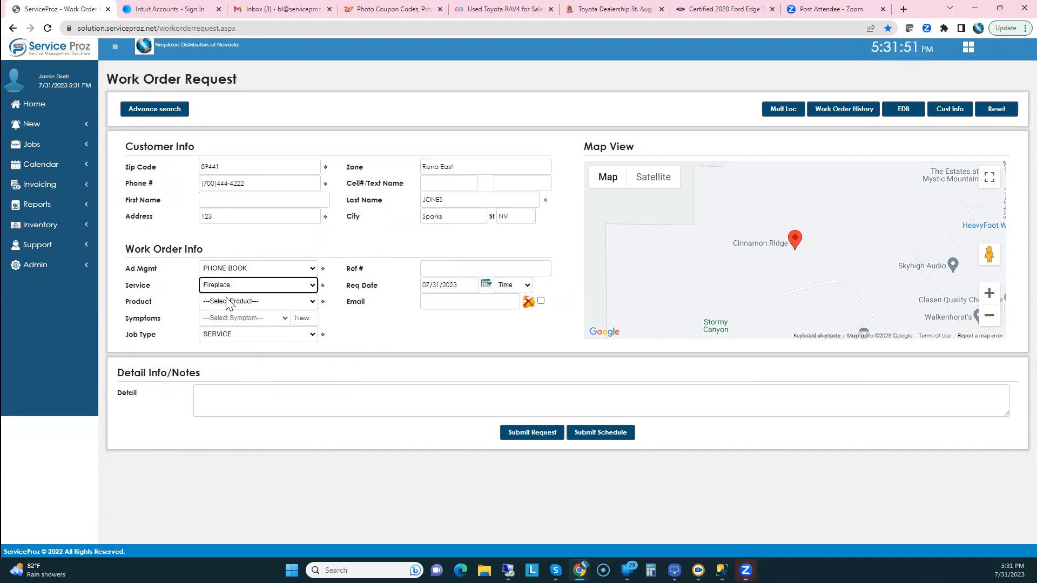
pyautogui.click(226, 300)
pyautogui.click(223, 320)
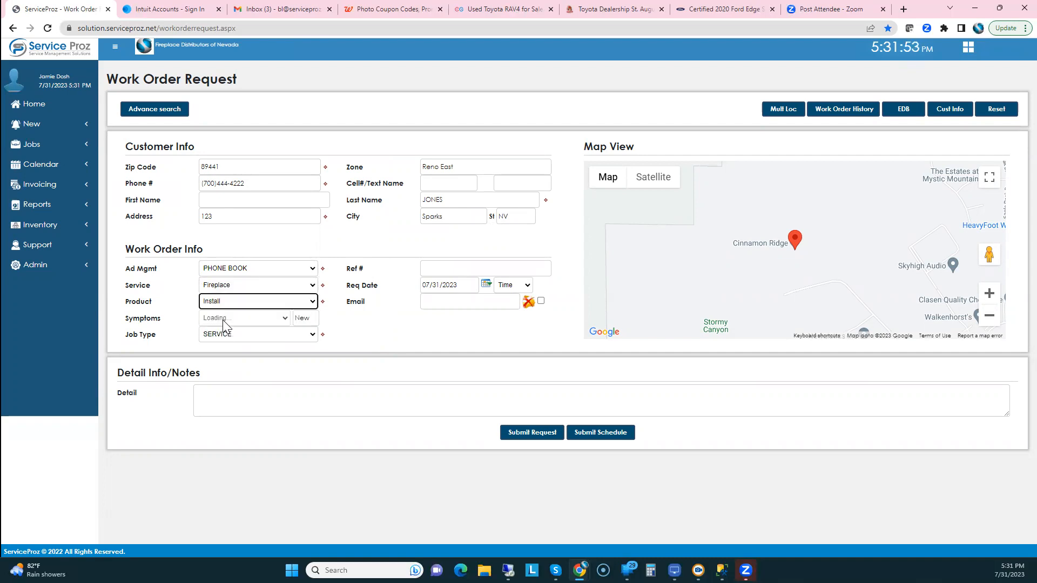
pyautogui.click(226, 321)
pyautogui.click(217, 350)
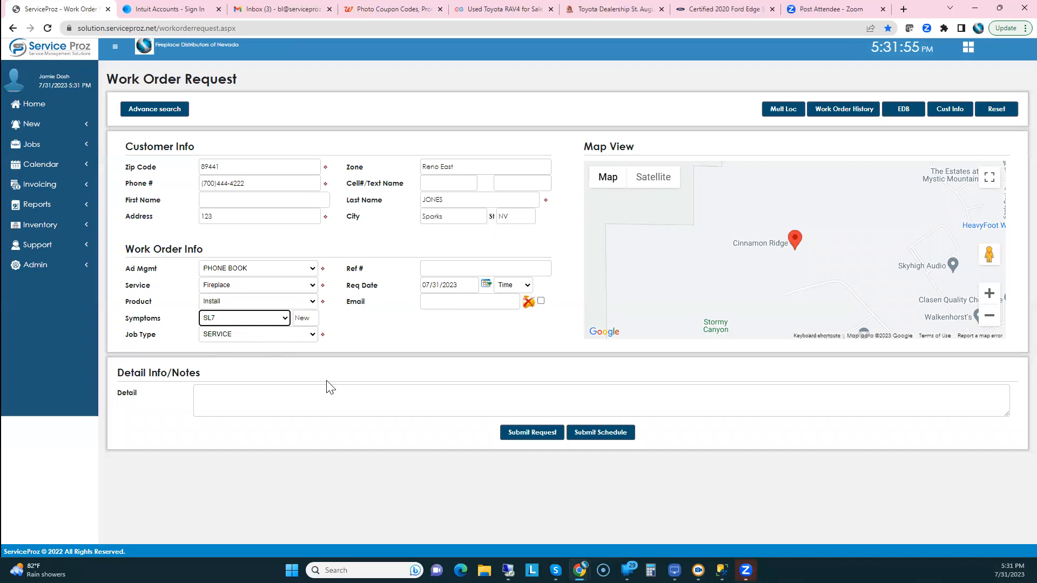
pyautogui.click(611, 436)
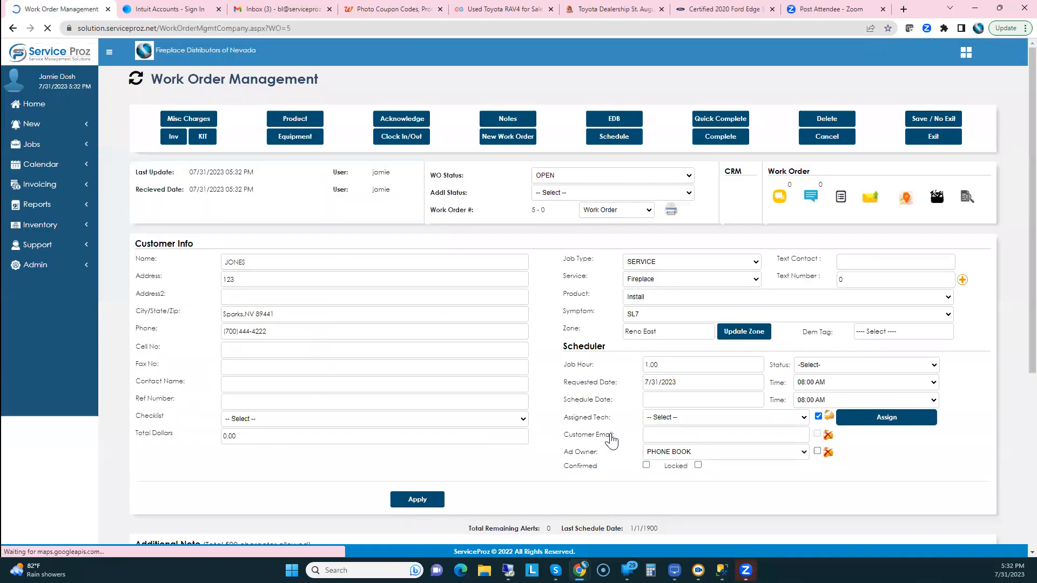
# Assign a technician for Aug 2, 2023 at 10:00 AM, then view the job list
pyautogui.click(656, 400)
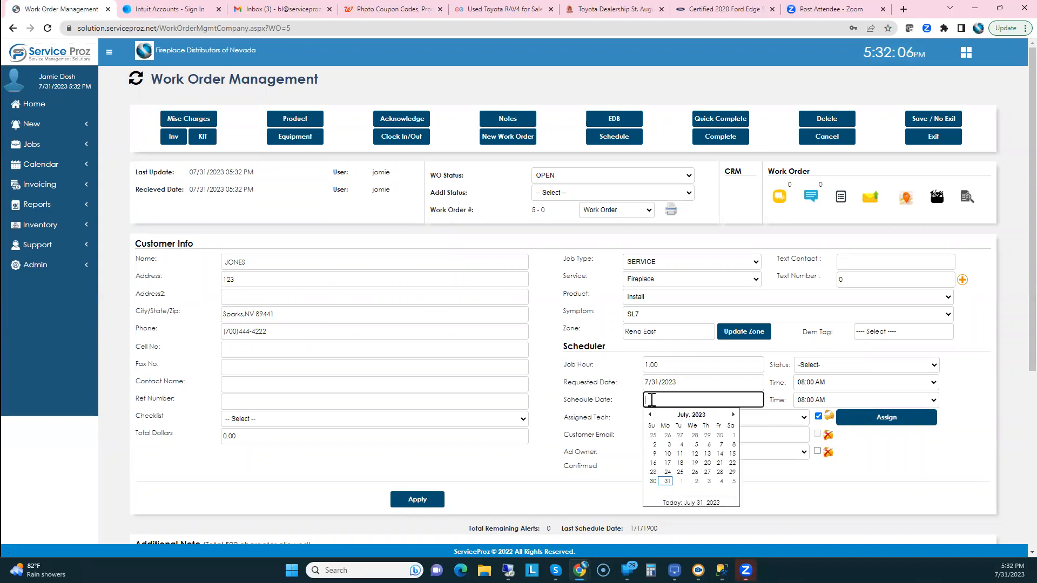
pyautogui.click(696, 481)
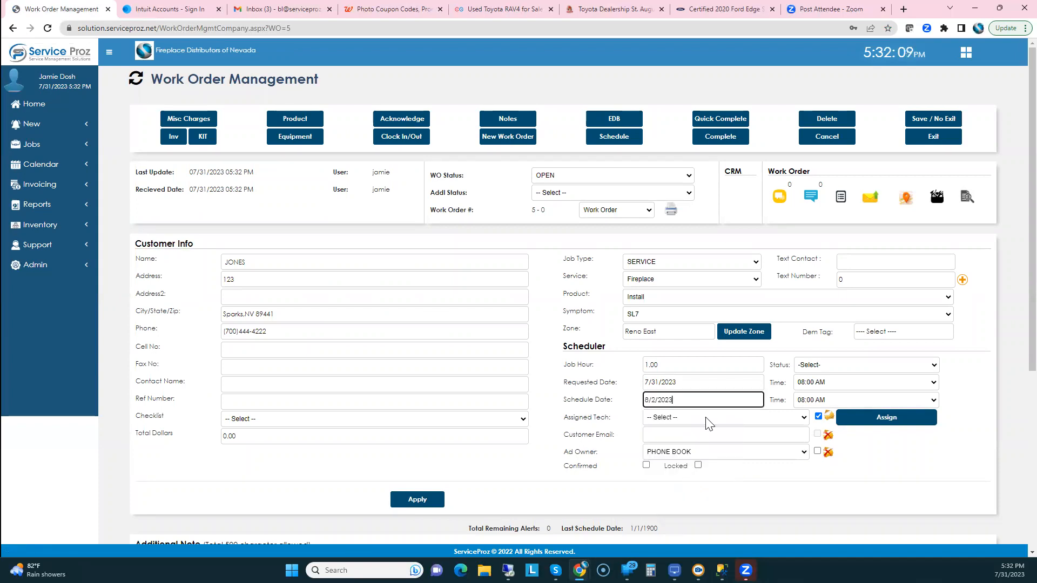
pyautogui.click(712, 419)
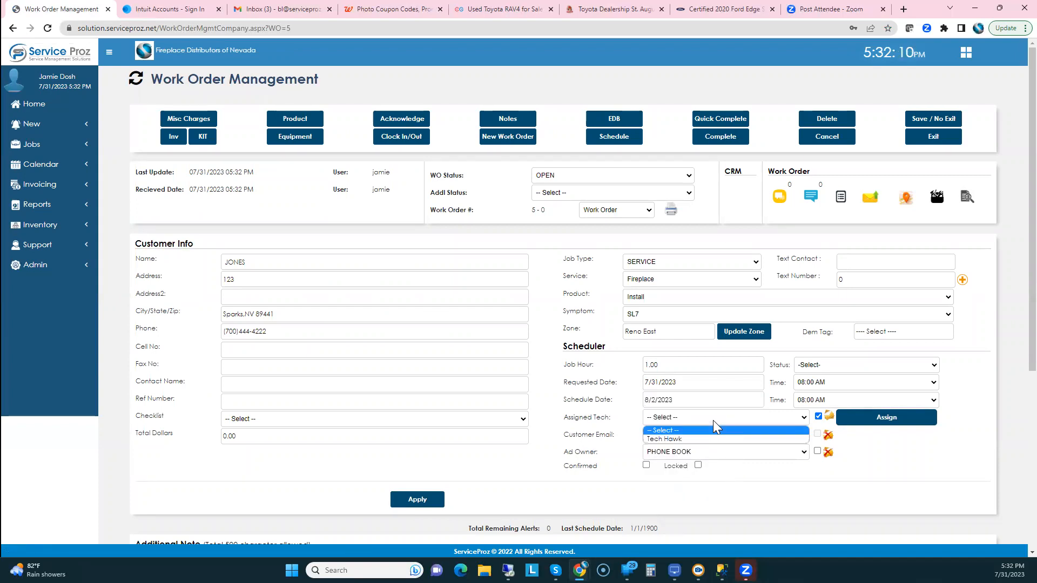
pyautogui.click(672, 438)
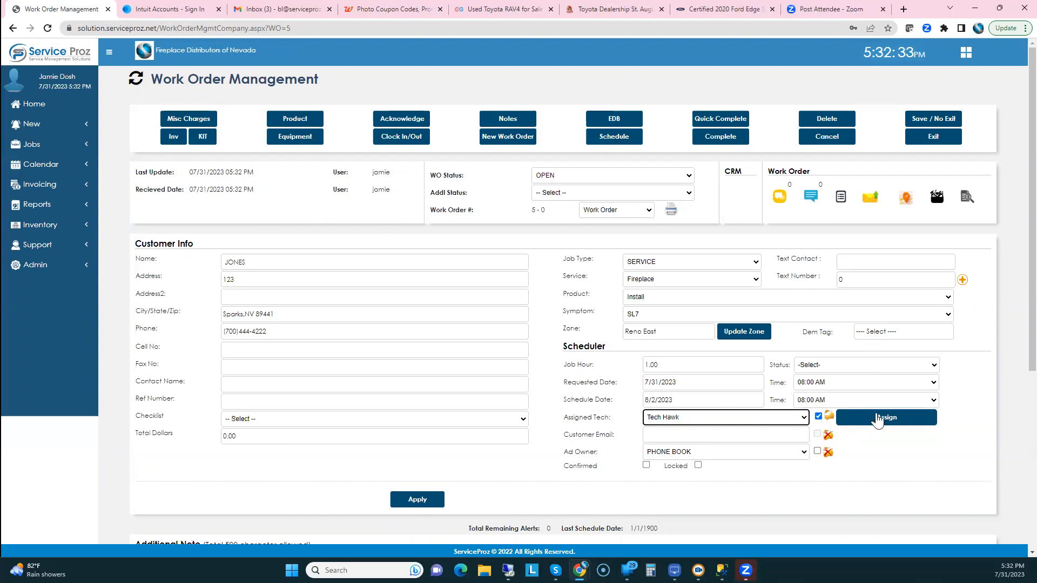
pyautogui.click(833, 401)
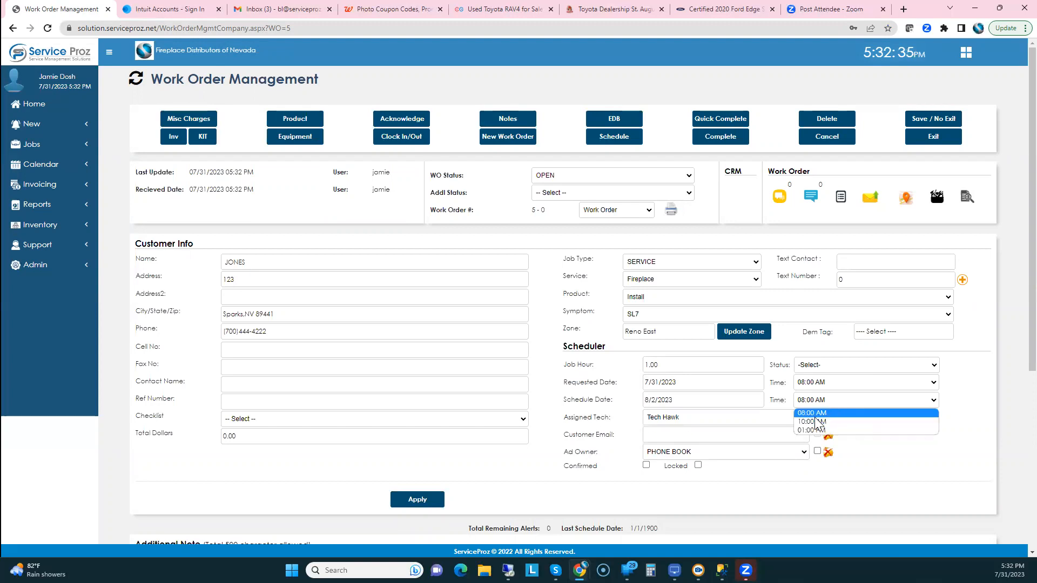
pyautogui.click(881, 431)
pyautogui.click(890, 420)
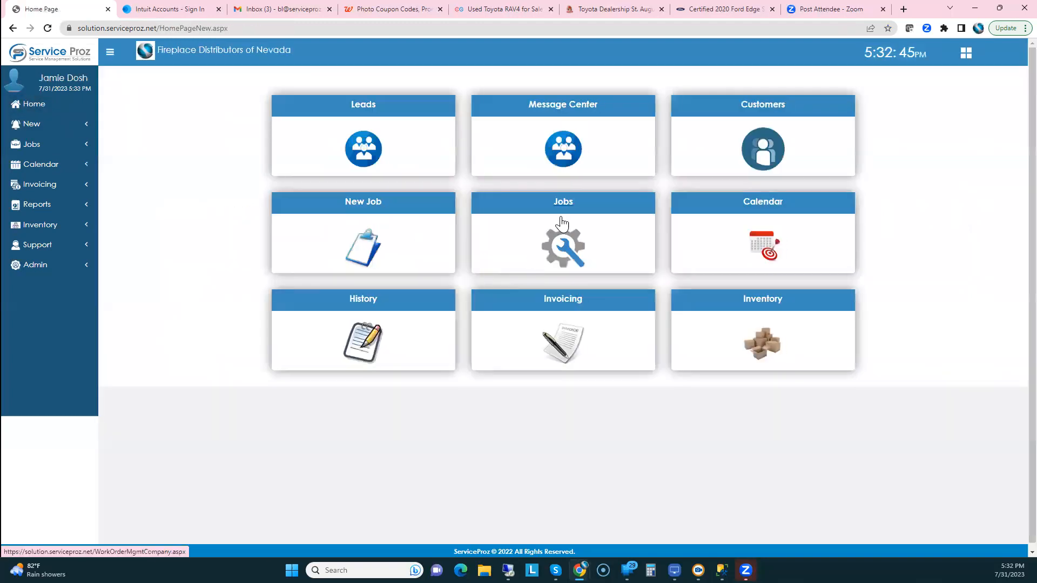
pyautogui.click(565, 208)
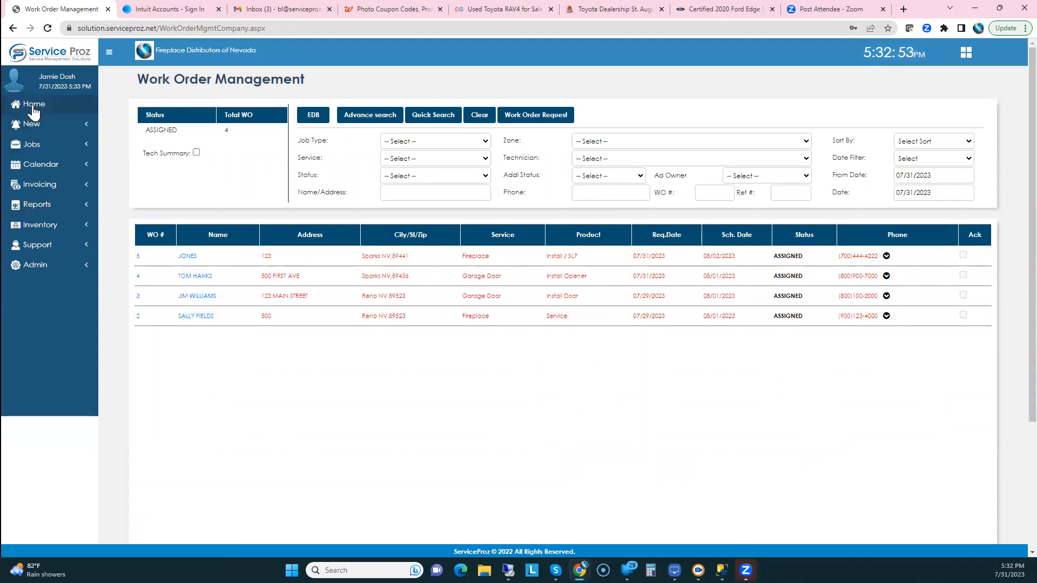
# Open Calendar (Beta) from the Calendar menu in the sidebar
pyautogui.click(33, 165)
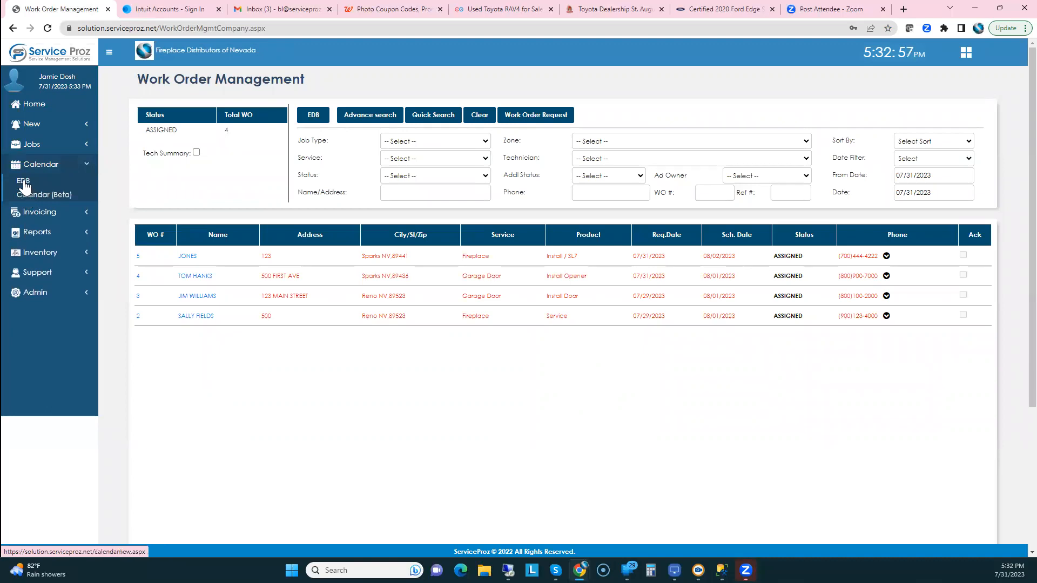
pyautogui.click(26, 190)
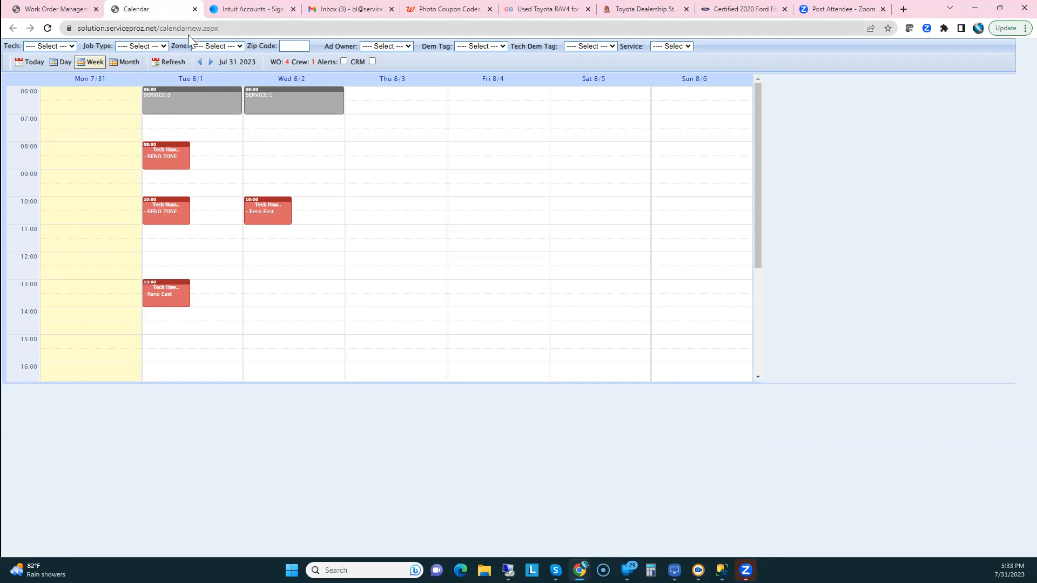
# Filter by Reno Zone, then Reno East, clear the filter, and open the Tue 8/1 day view
pyautogui.click(218, 48)
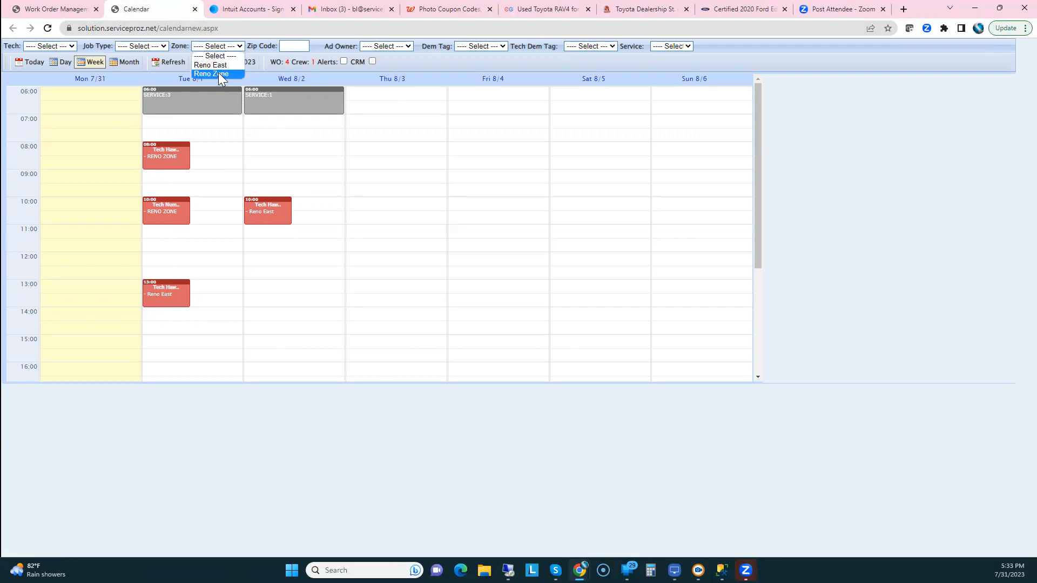
pyautogui.click(219, 74)
pyautogui.click(218, 45)
pyautogui.click(217, 65)
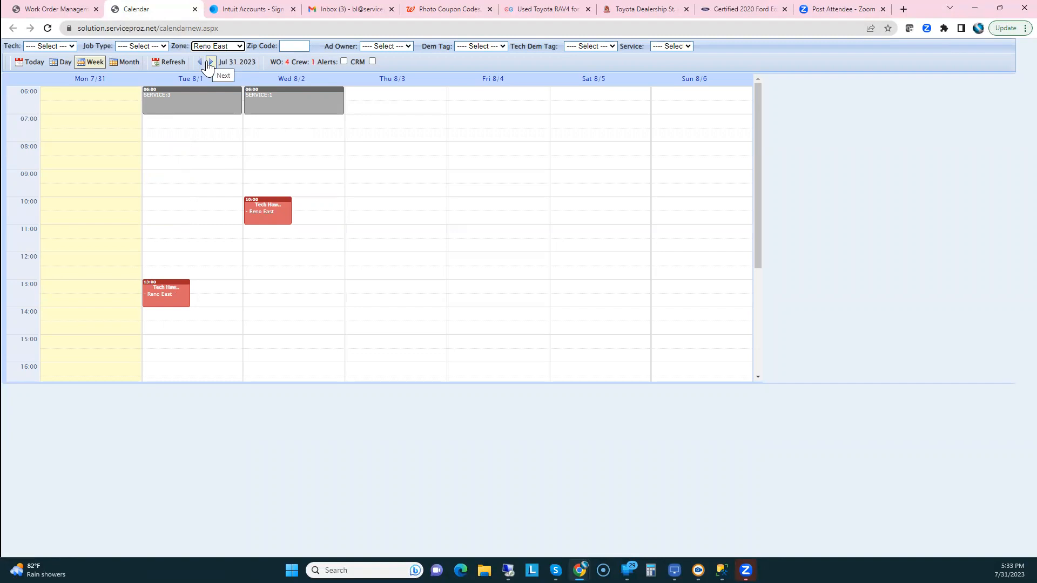
pyautogui.click(211, 46)
pyautogui.click(213, 54)
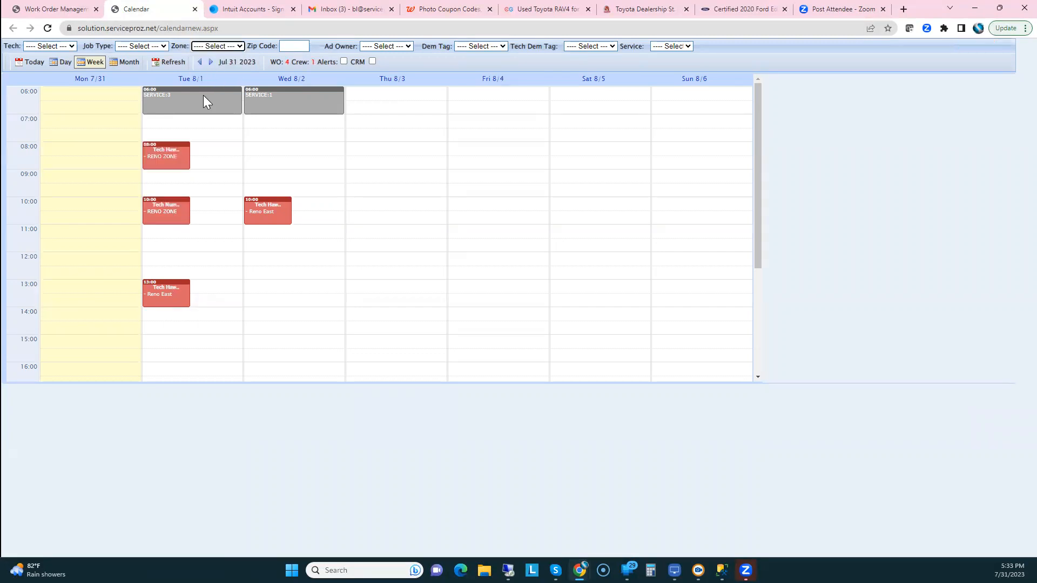
pyautogui.click(191, 80)
pyautogui.moveTo(60, 152)
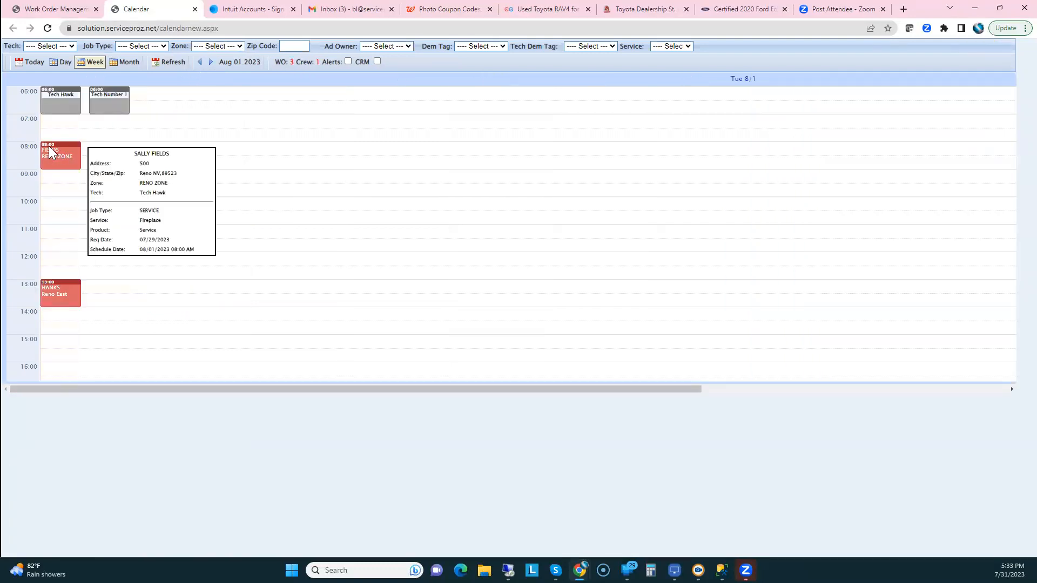
# View the 08:00 fireplace job in Quick Assign, close it, and close the calendar tab
pyautogui.click(49, 149)
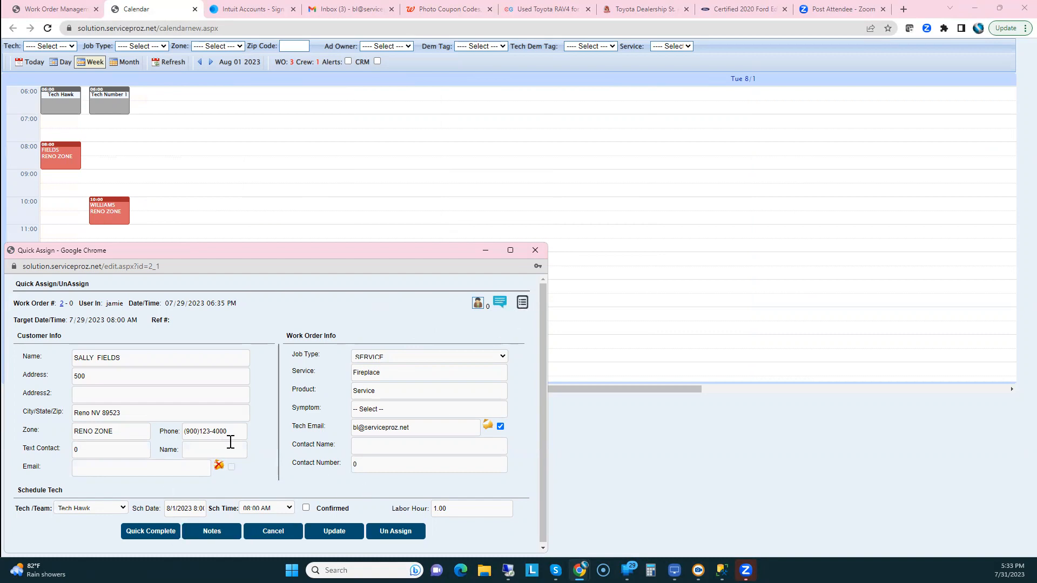
pyautogui.click(536, 251)
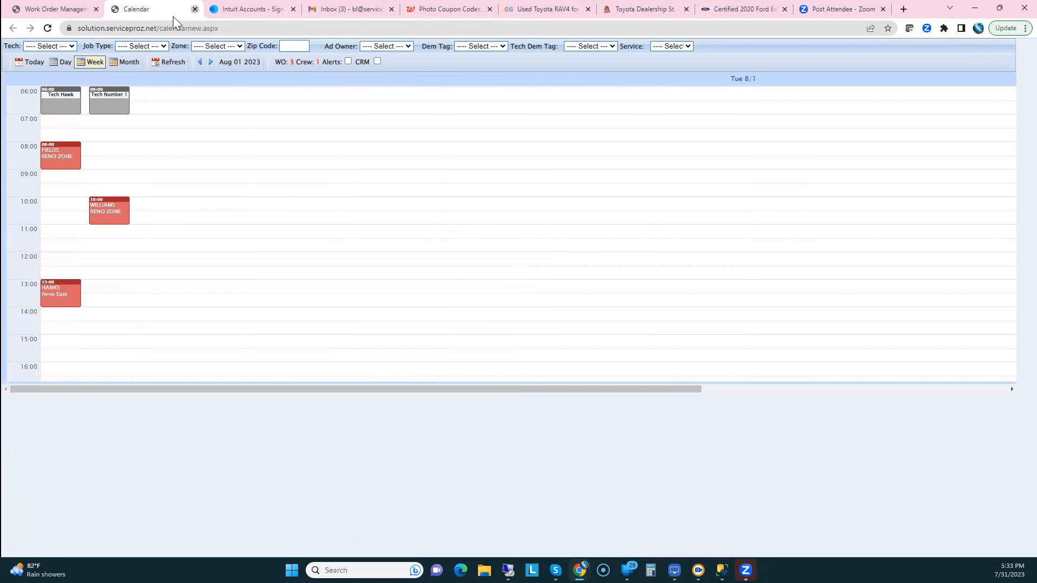
pyautogui.click(195, 9)
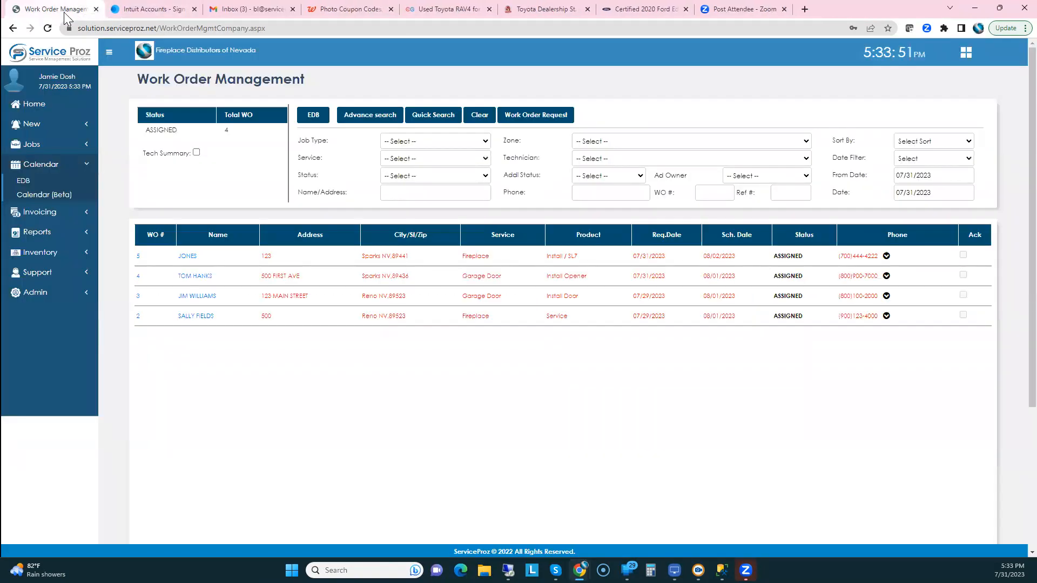
# Open the Employee Maintenance page from the admin job setup options
pyautogui.click(30, 104)
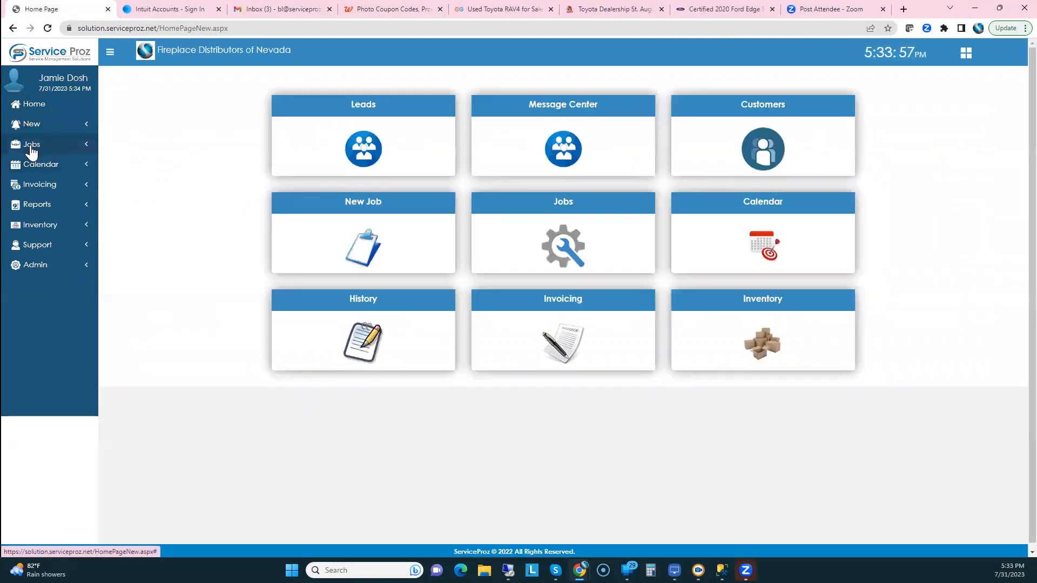
pyautogui.click(31, 147)
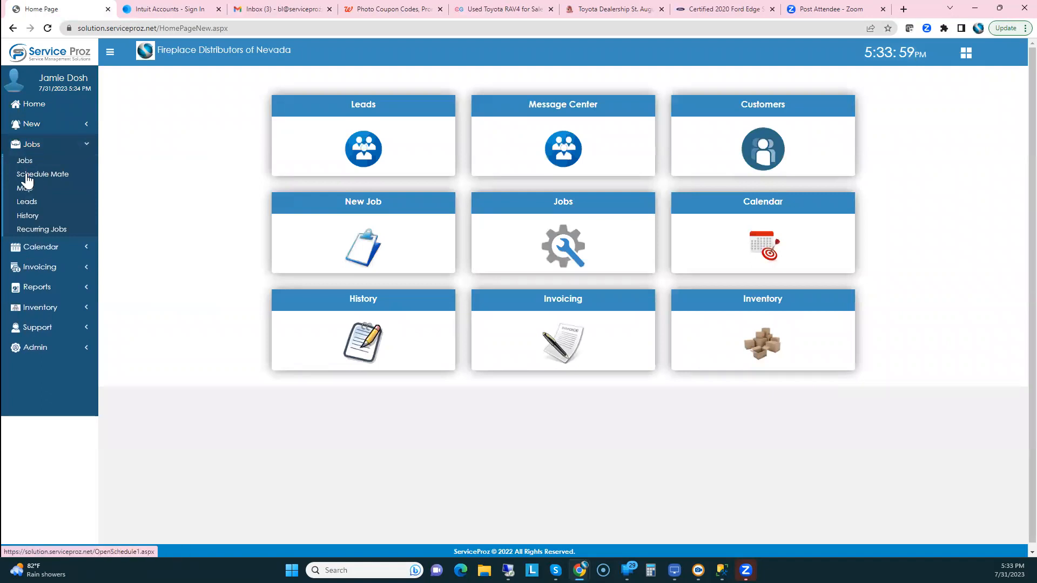
pyautogui.click(28, 350)
pyautogui.moveTo(32, 351)
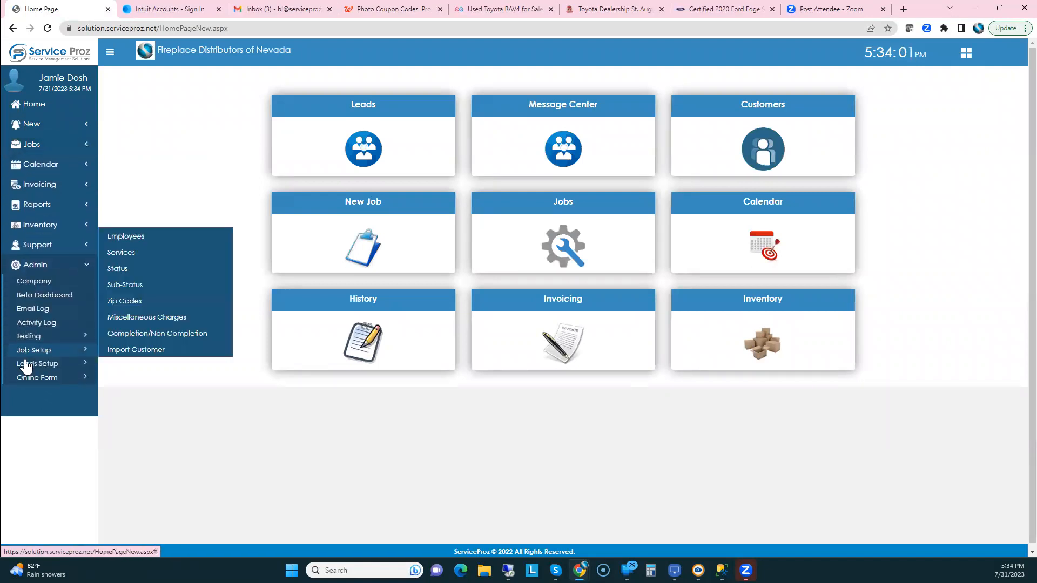
pyautogui.click(133, 240)
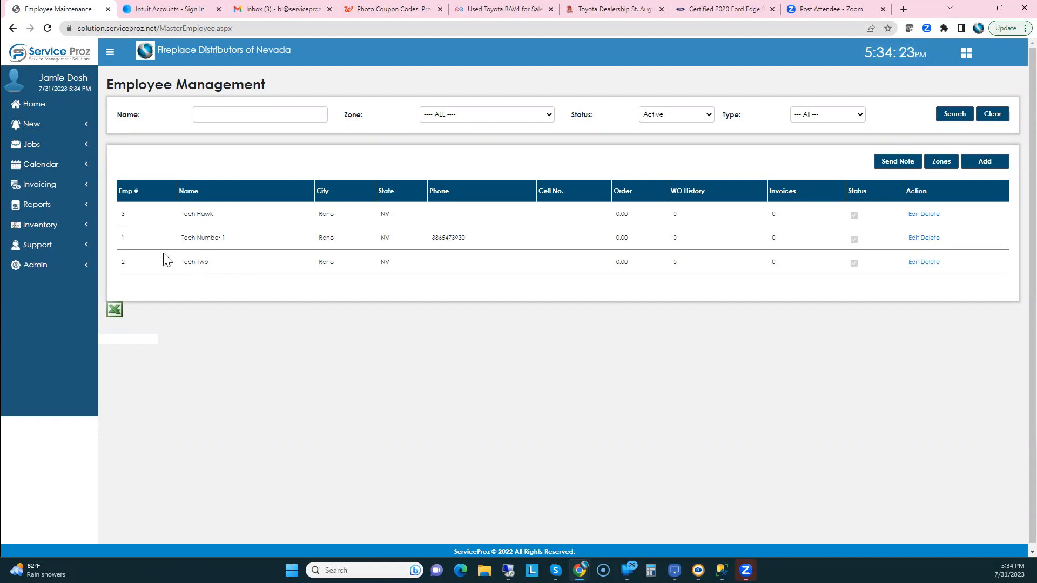
# Look over the Company Management and User Management admin pages, then go back Home
pyautogui.click(31, 268)
pyautogui.click(33, 284)
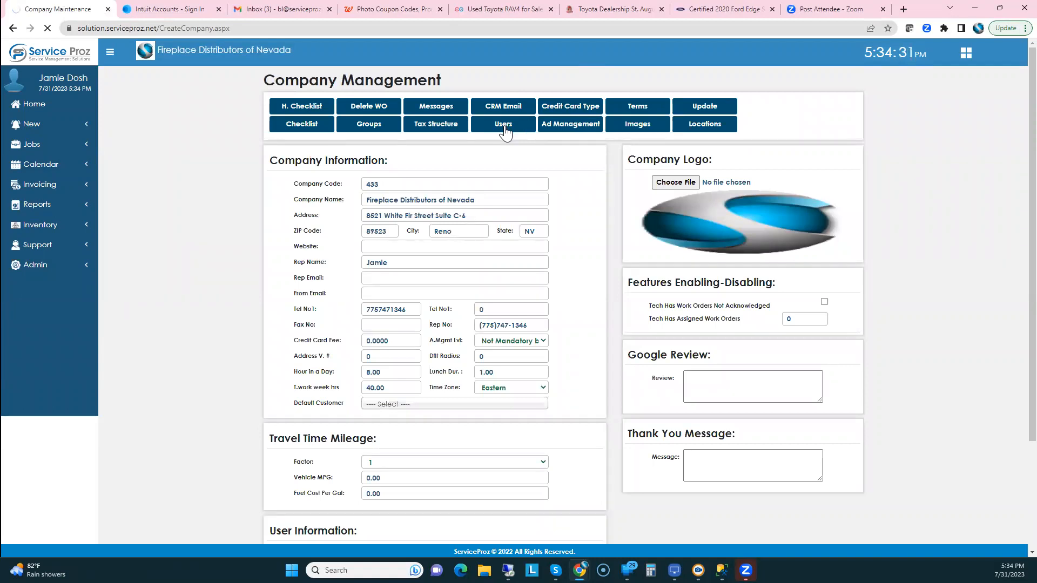
pyautogui.click(504, 128)
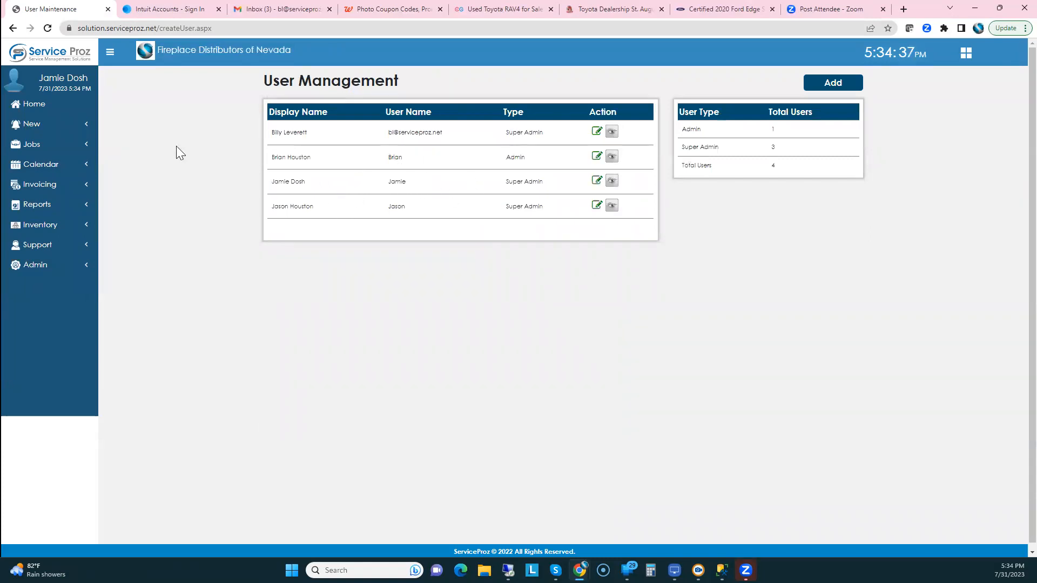
pyautogui.click(33, 107)
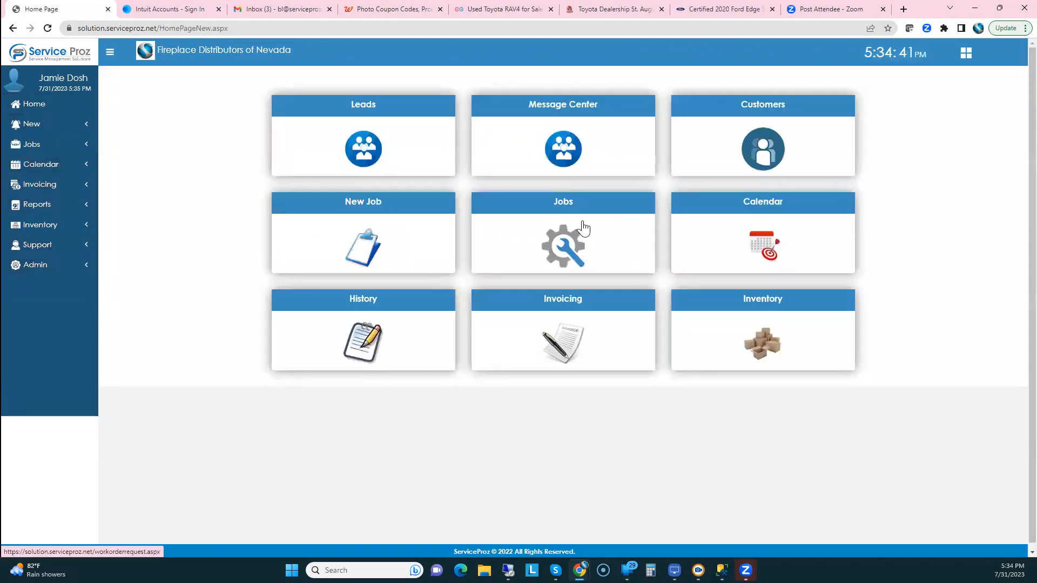
pyautogui.click(555, 206)
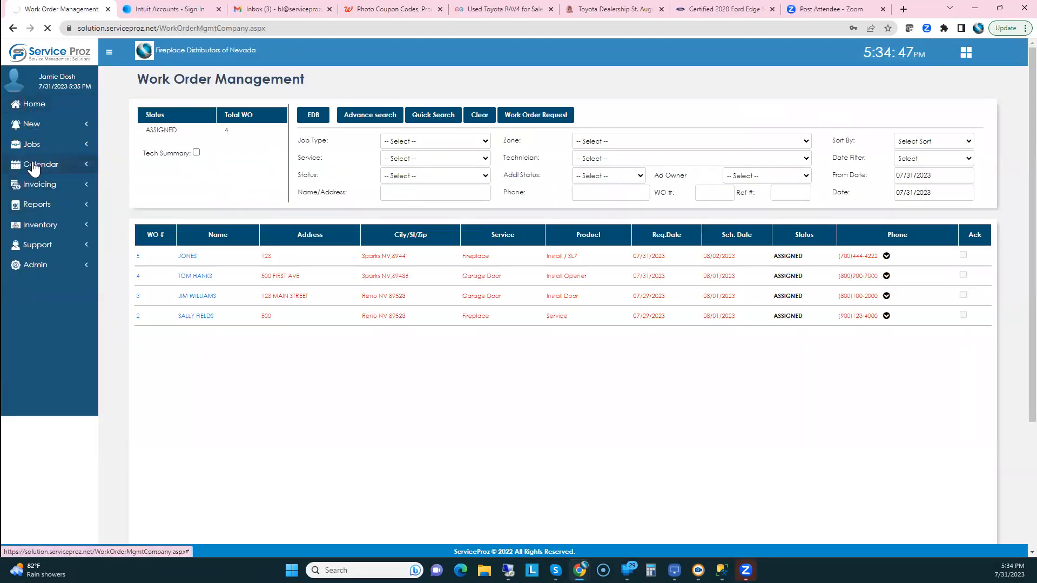
pyautogui.click(30, 266)
pyautogui.moveTo(23, 352)
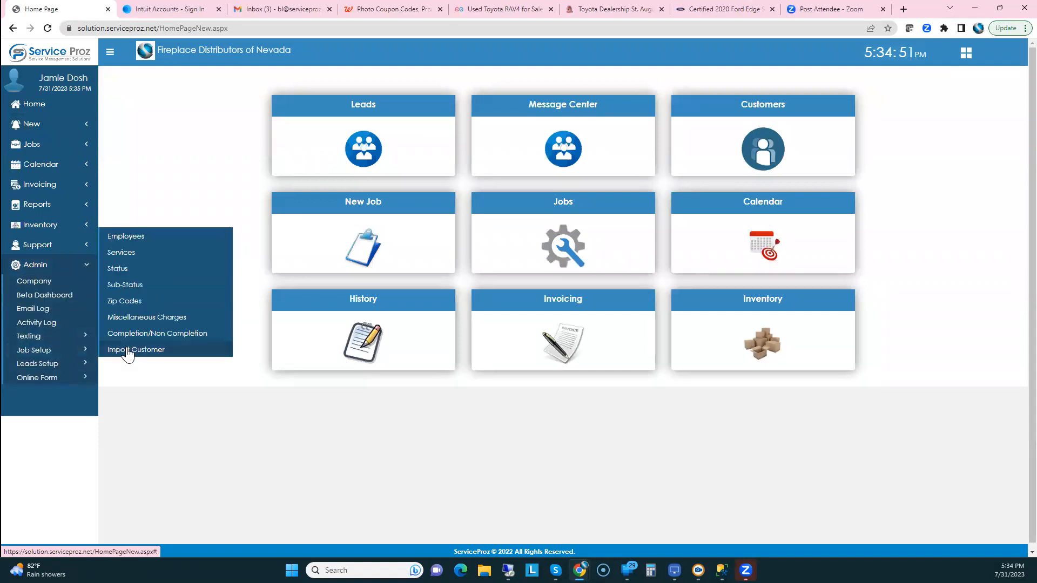
pyautogui.click(129, 256)
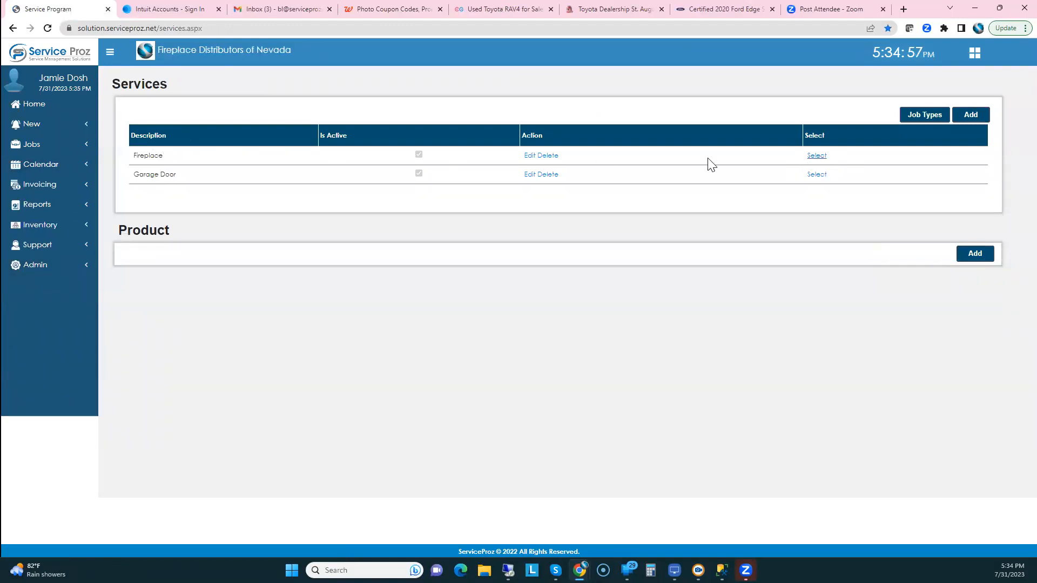
pyautogui.click(817, 161)
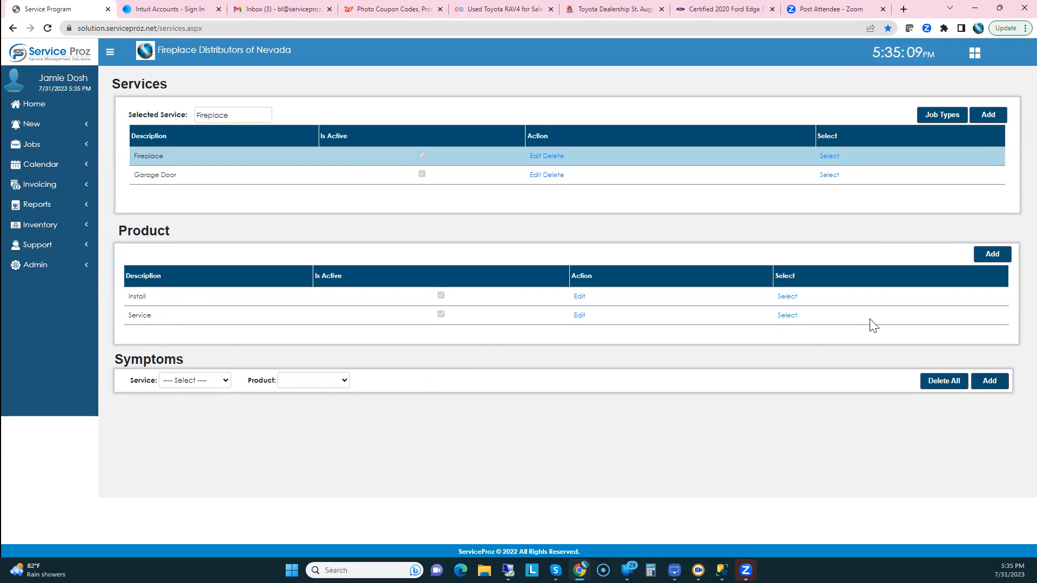
pyautogui.click(787, 316)
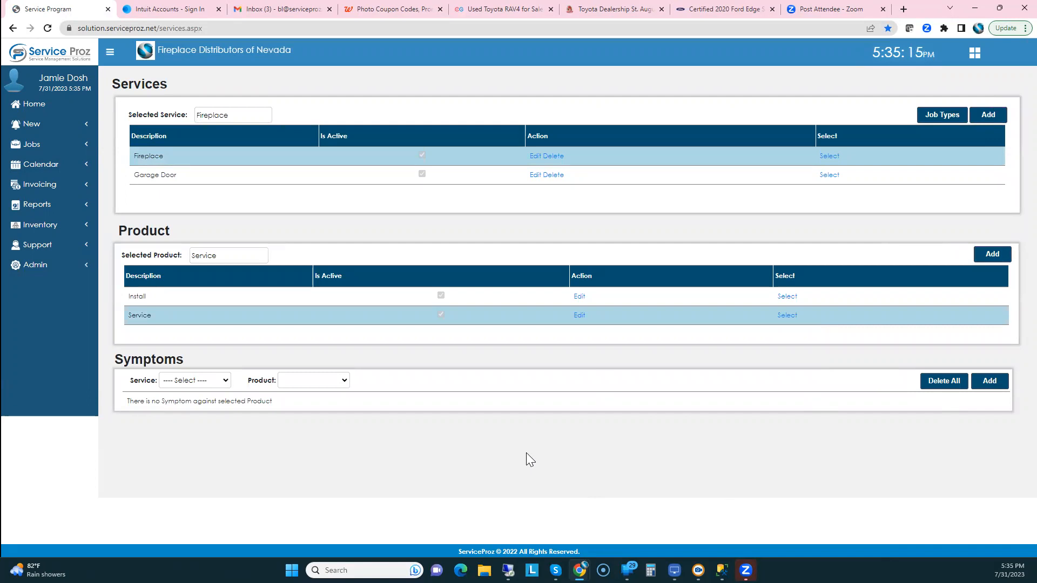
pyautogui.click(992, 388)
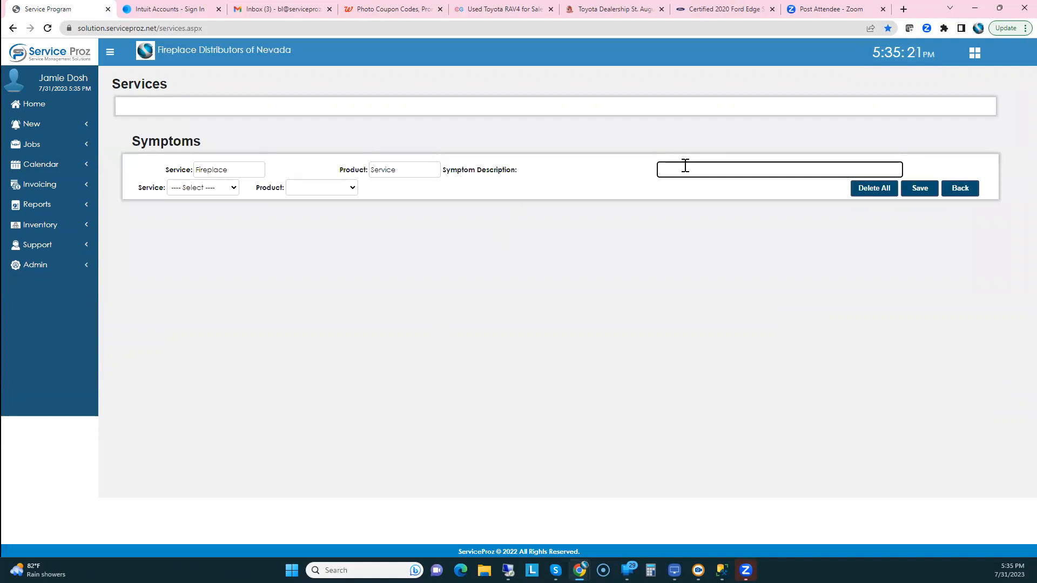
pyautogui.click(31, 108)
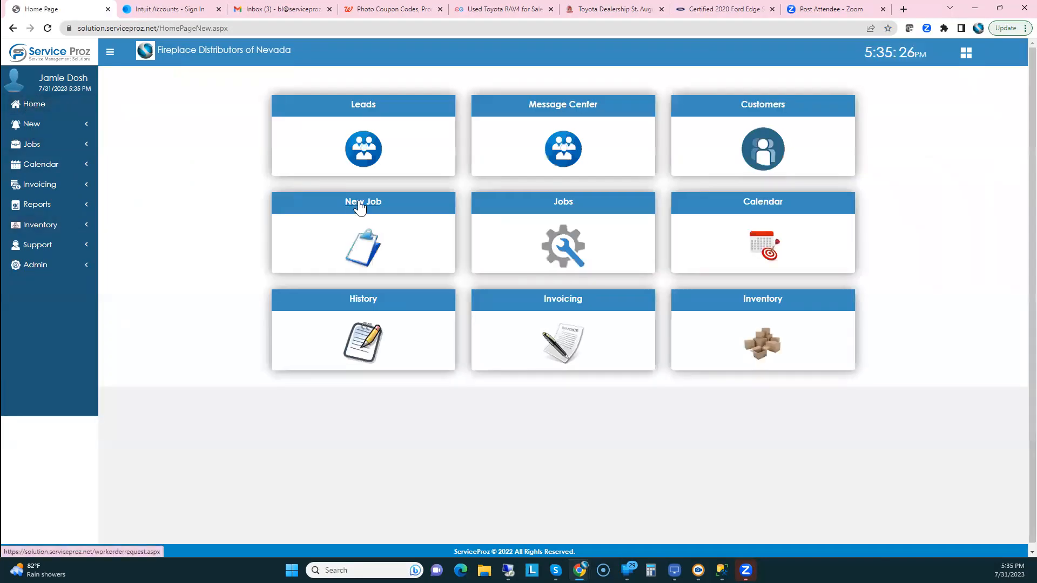
# Start a new job with service Fireplace and product Install
pyautogui.click(359, 207)
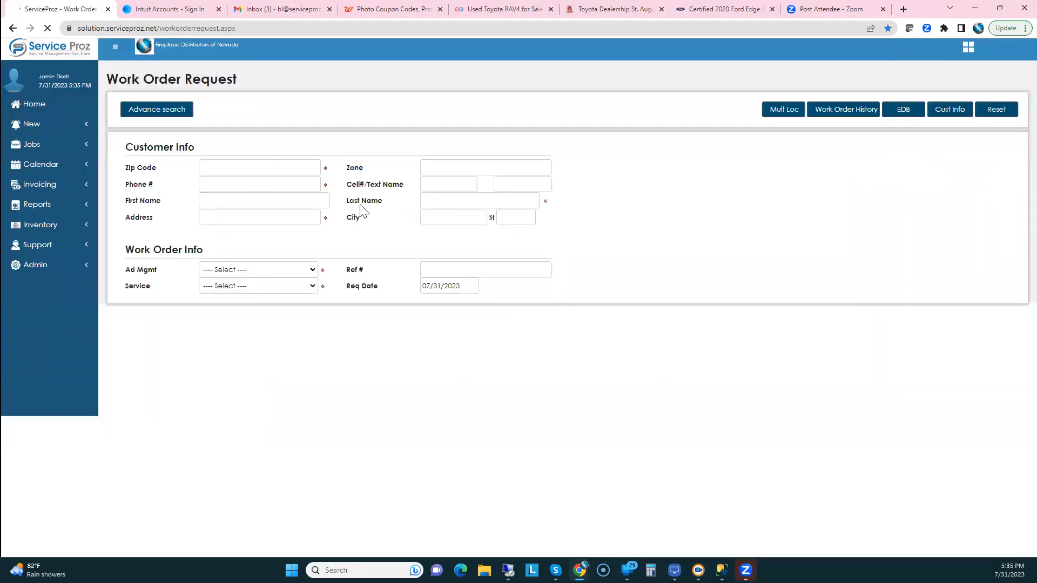
pyautogui.click(227, 285)
pyautogui.click(223, 304)
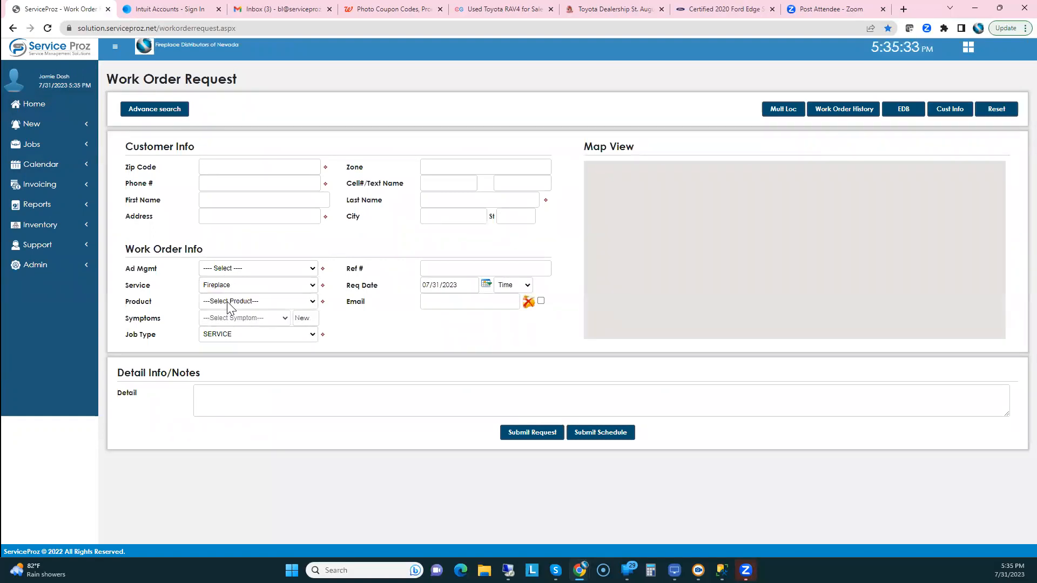
pyautogui.click(227, 301)
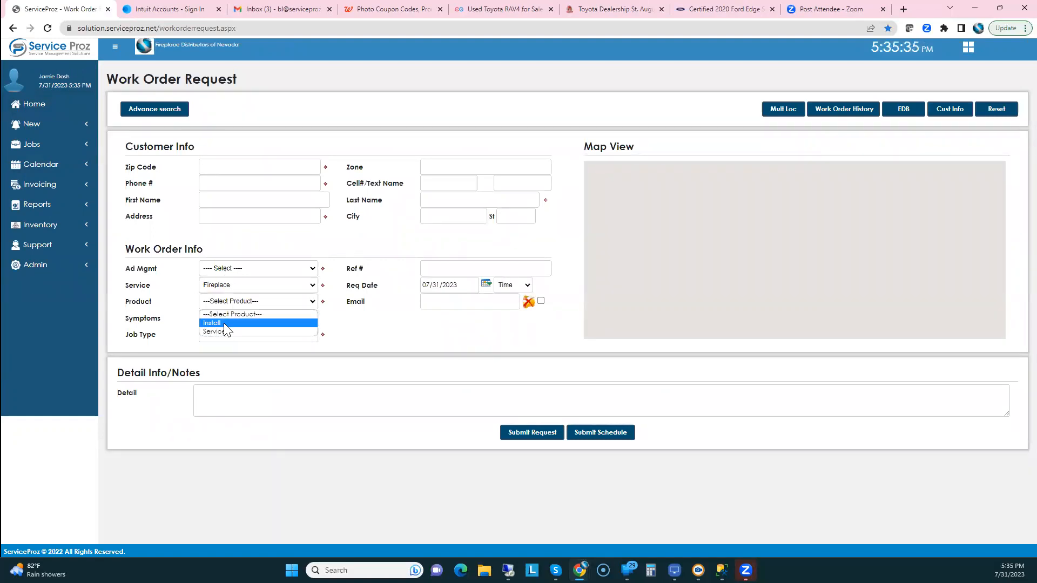
pyautogui.click(224, 327)
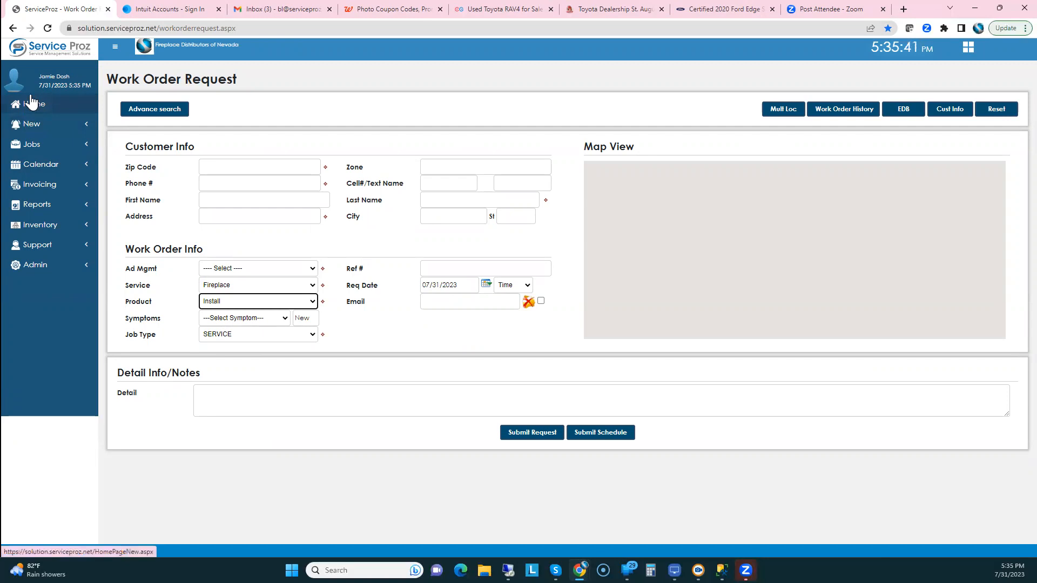
# Keep the job type as SERVICE and open the Calendar (Beta) dispatch calendar
pyautogui.click(252, 337)
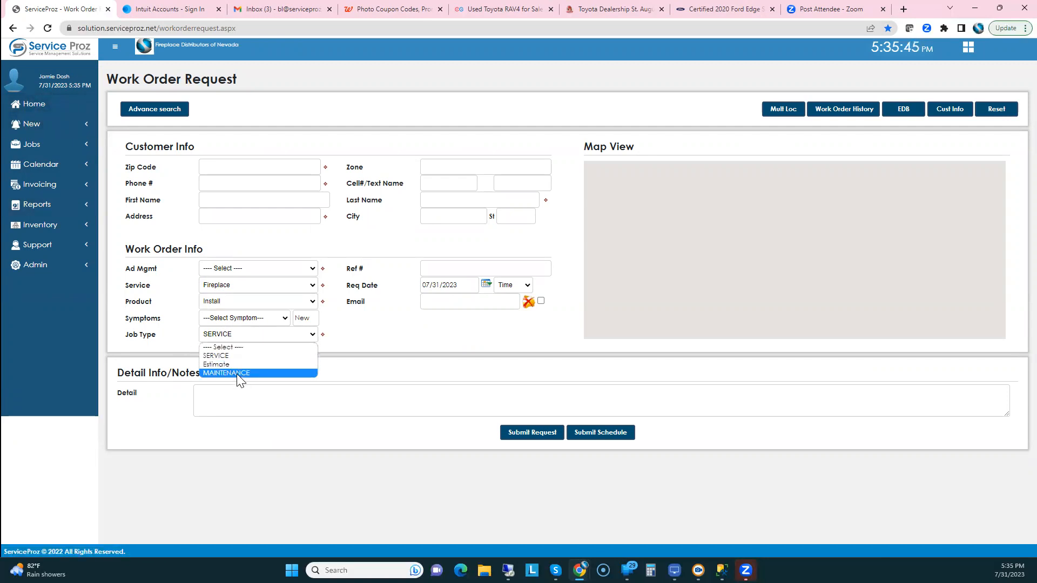
pyautogui.click(25, 106)
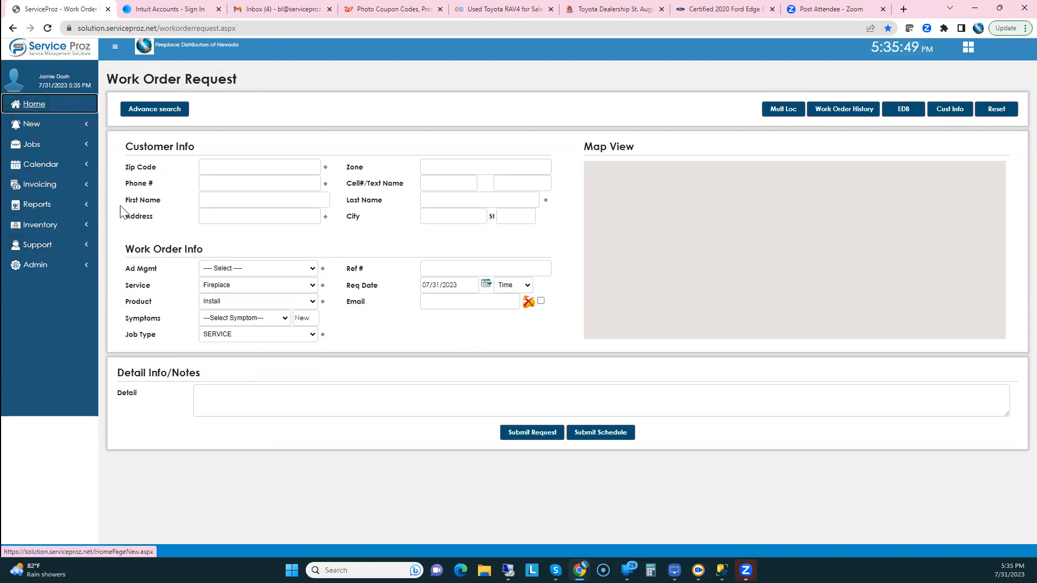
pyautogui.click(46, 164)
pyautogui.click(36, 192)
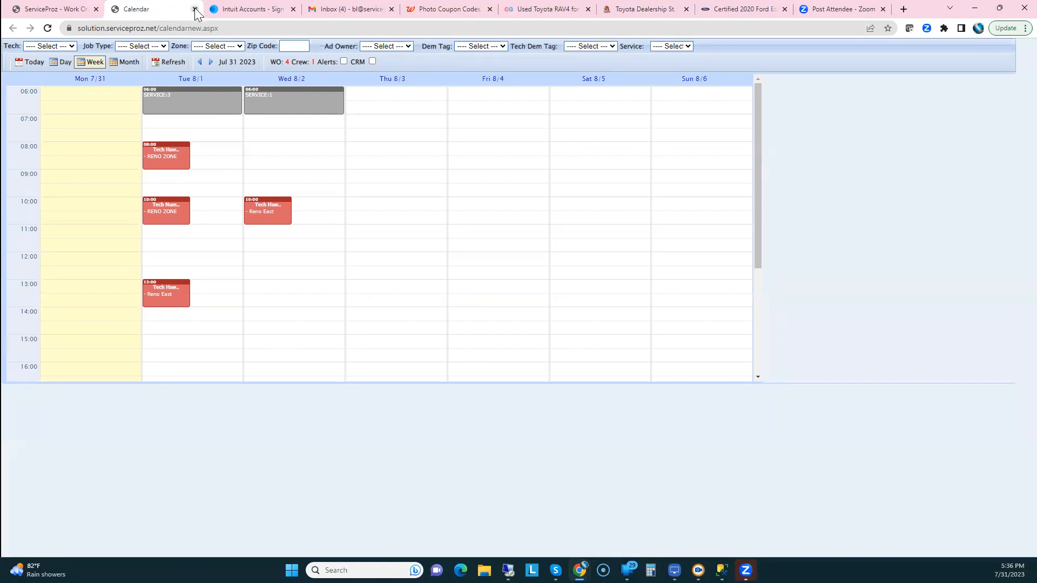
# Check the calendar's Job Type, Tech and Service filters without changing them, then return to the work order
pyautogui.click(140, 46)
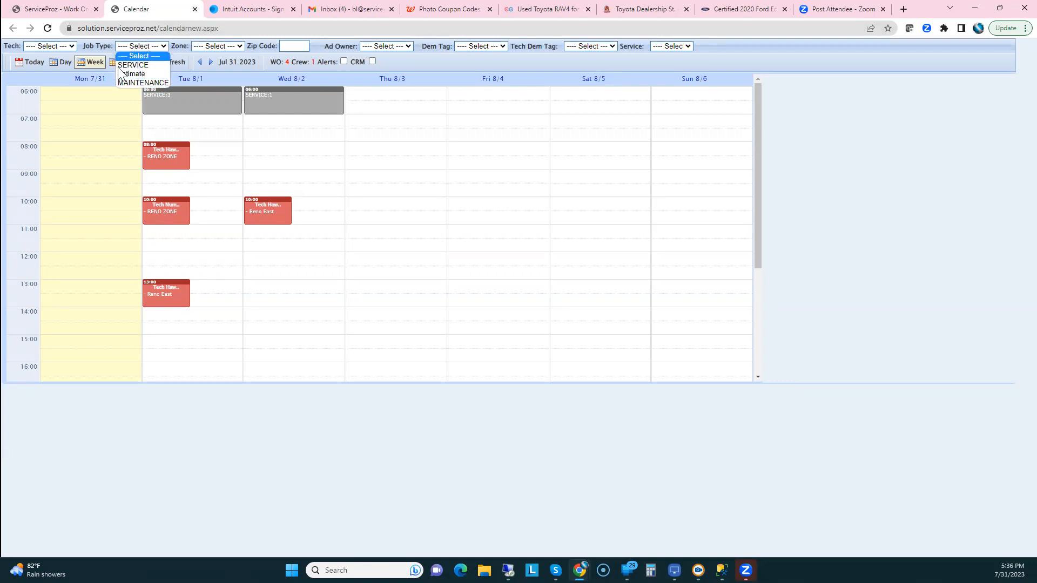
pyautogui.click(141, 53)
pyautogui.click(54, 46)
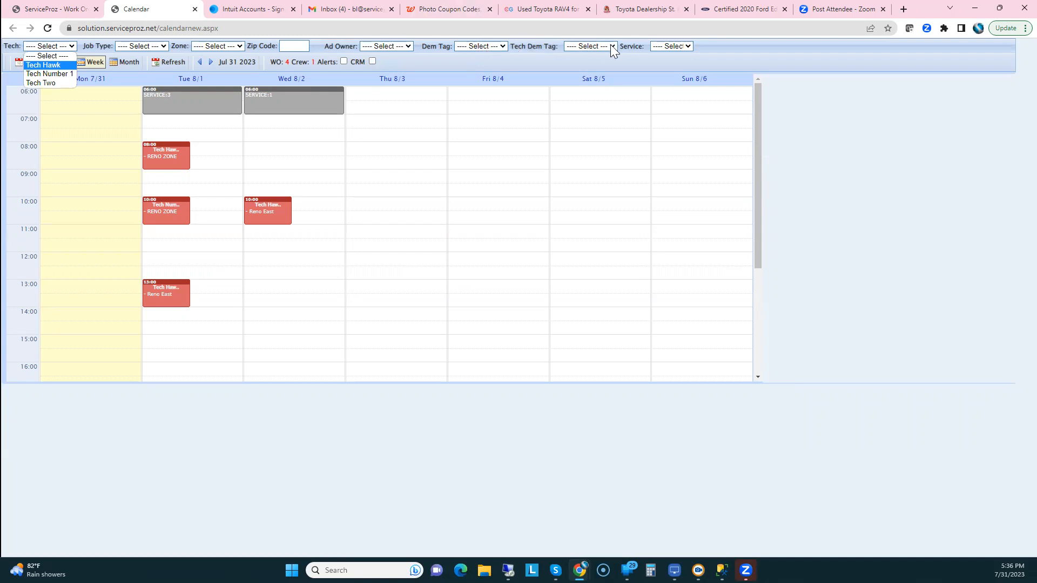
pyautogui.click(671, 47)
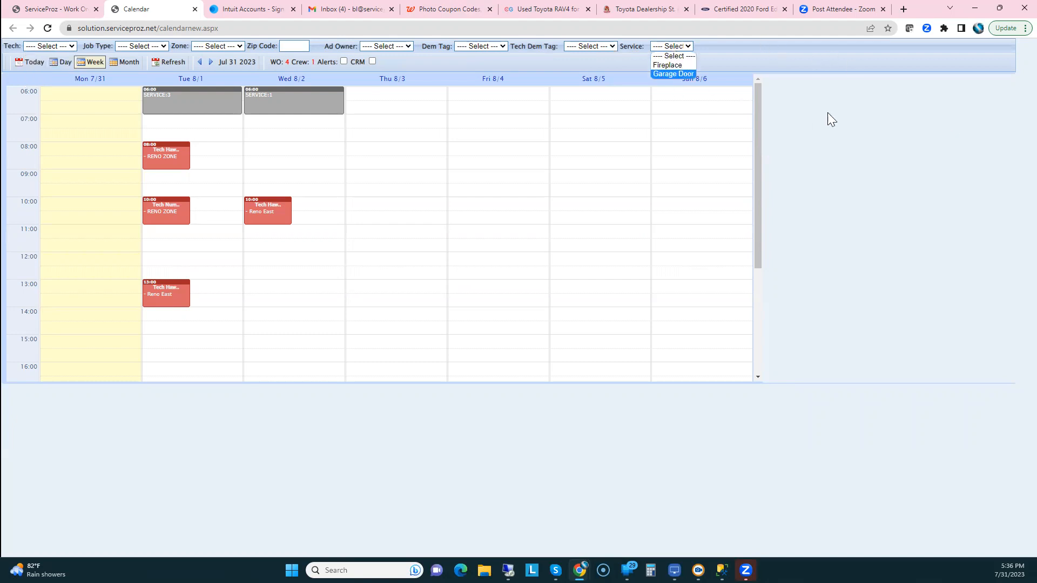
pyautogui.click(846, 143)
pyautogui.click(215, 89)
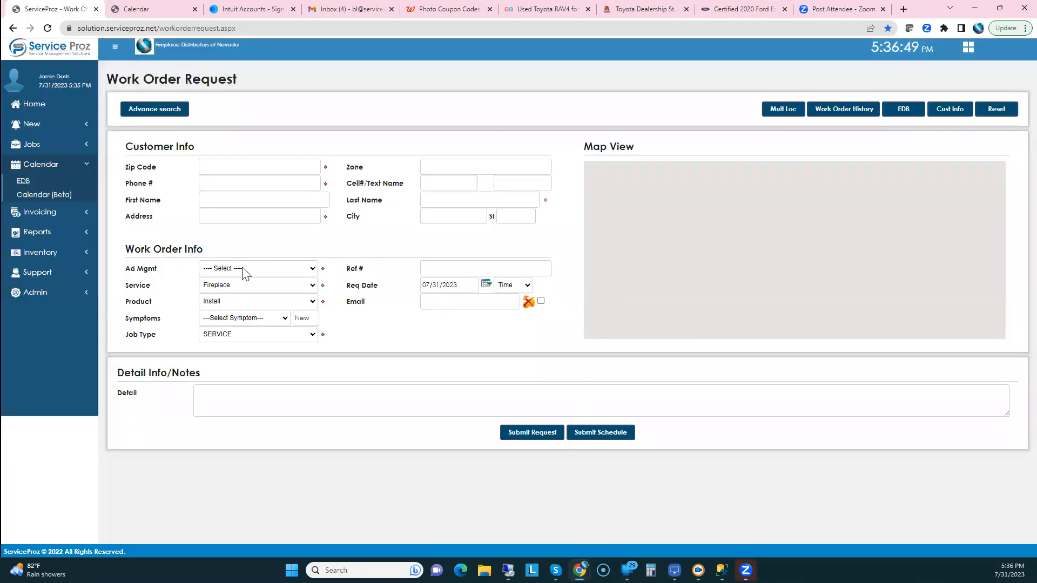
# Glance at the Ad Mgmt advertising source choices, then go back to the home dashboard
pyautogui.click(246, 273)
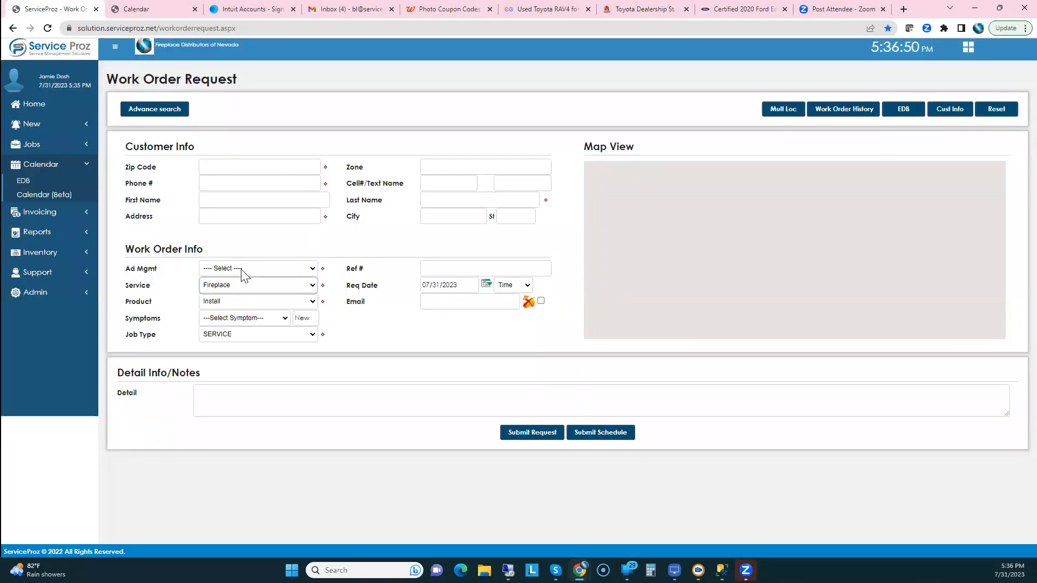
pyautogui.click(31, 108)
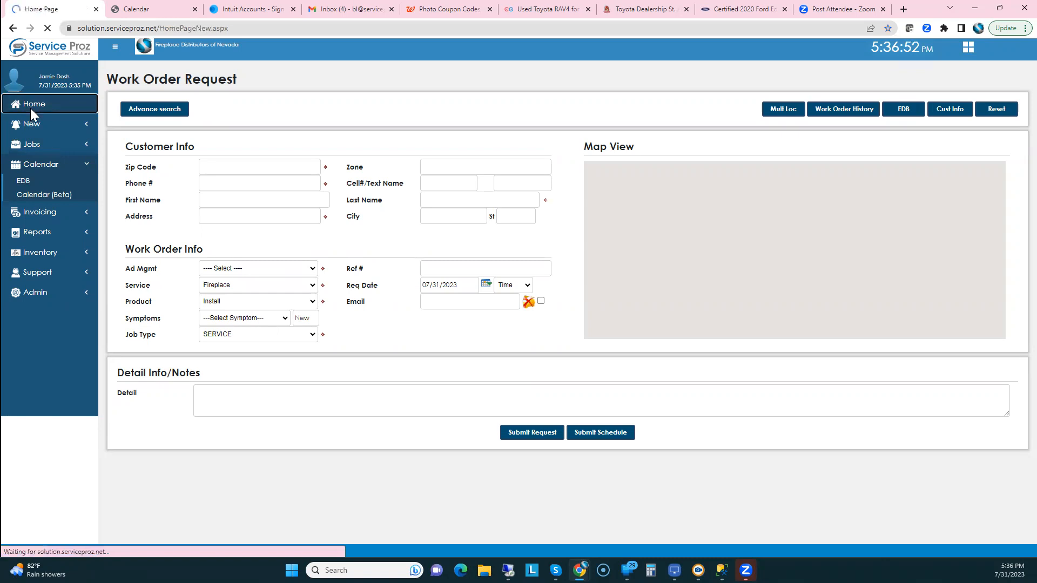